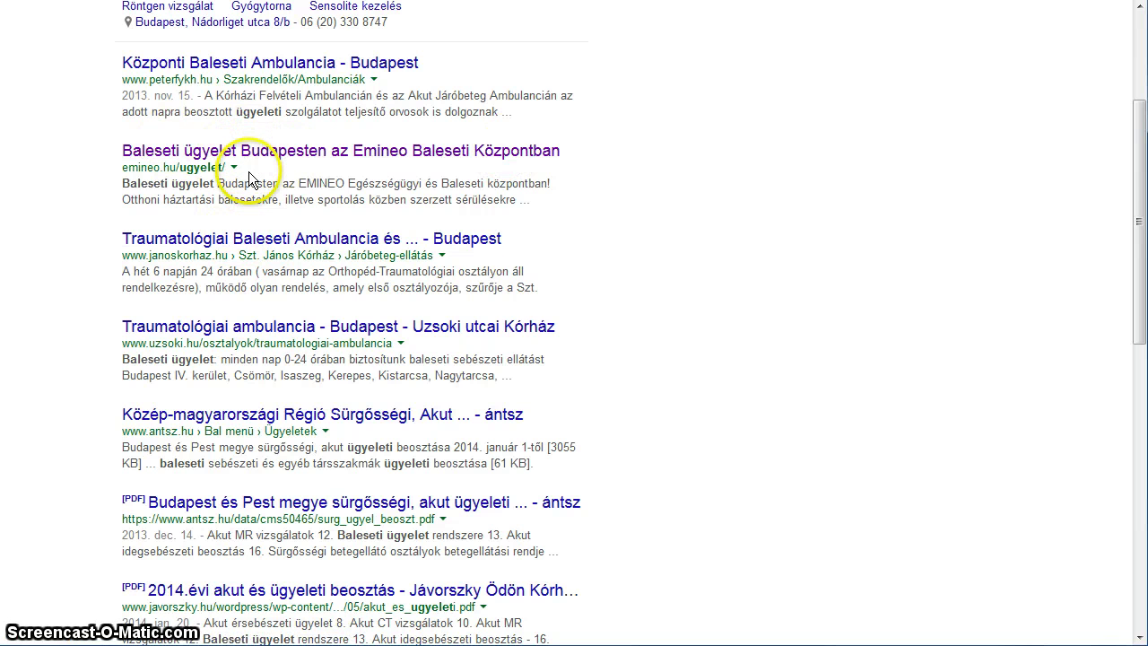
Step: Examine the title, web address and two-line description of the Emineo accident-care entry in the Google search results
scroll(248, 172, up, 2)
scroll(252, 192, down, 2)
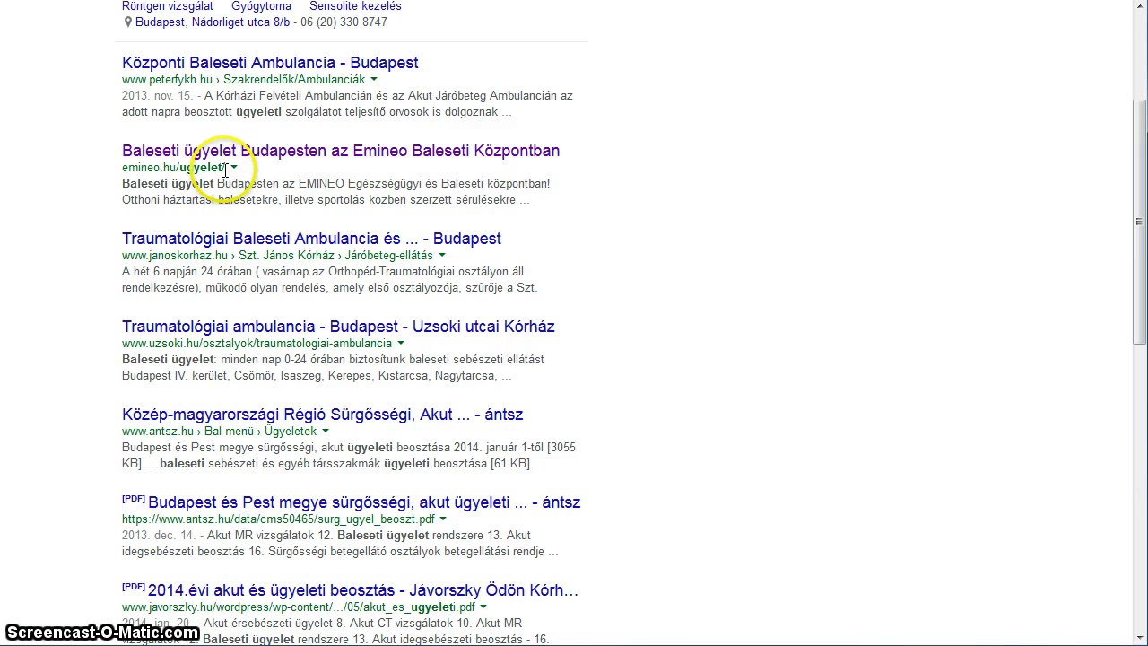
triple_click(358, 181)
click(534, 204)
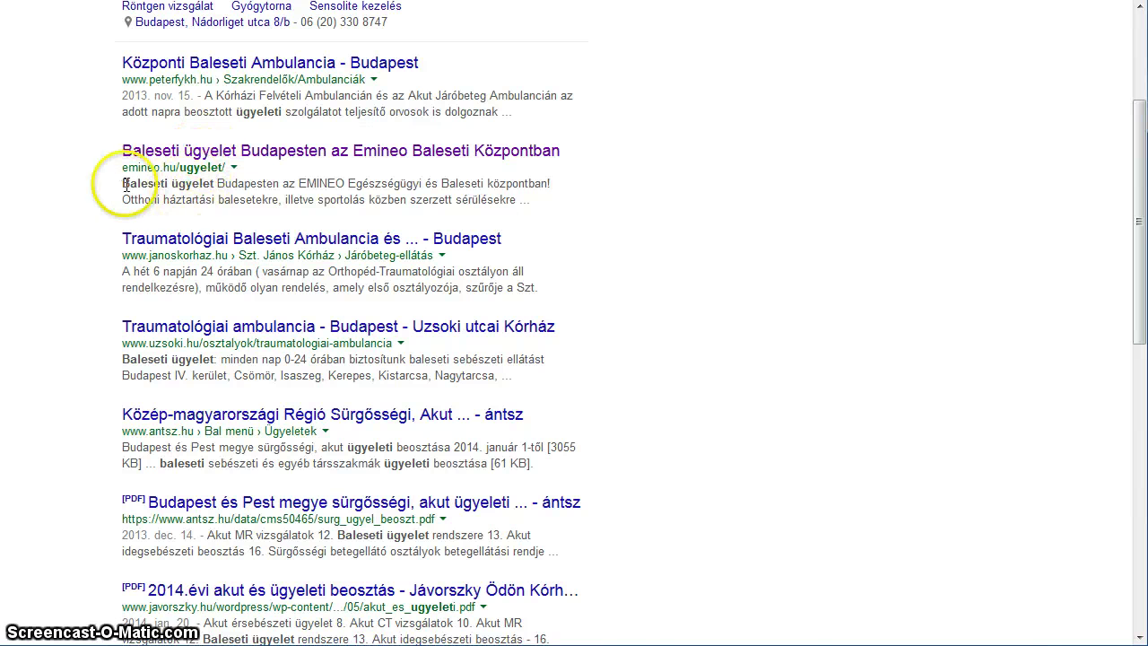
drag(123, 191, 536, 206)
click(535, 202)
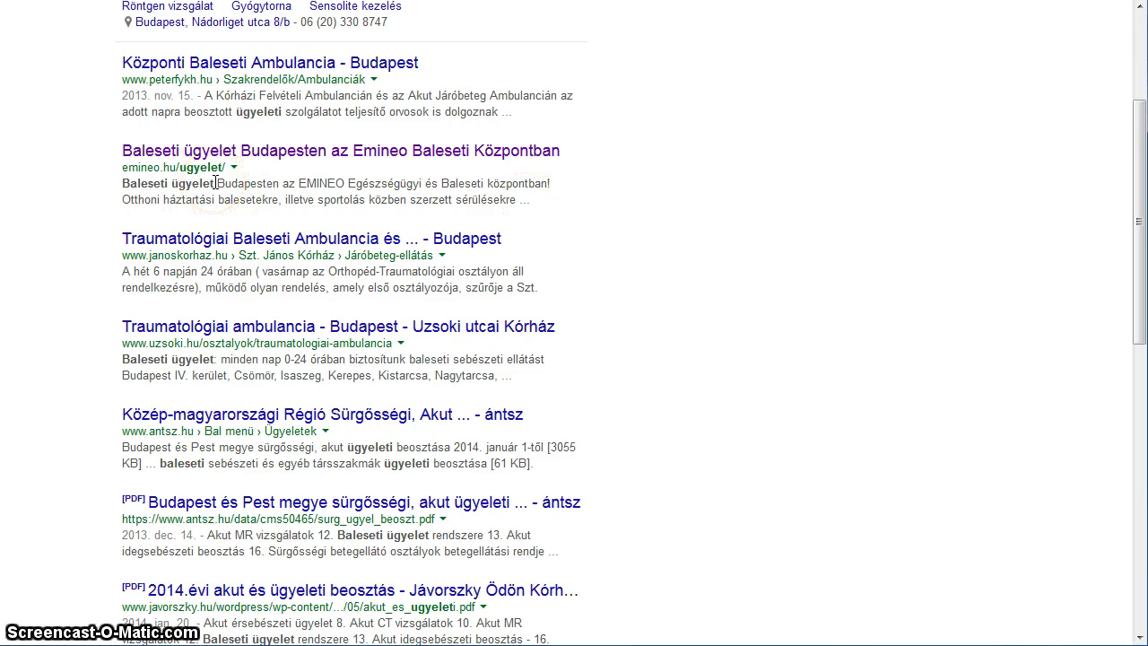
click(147, 151)
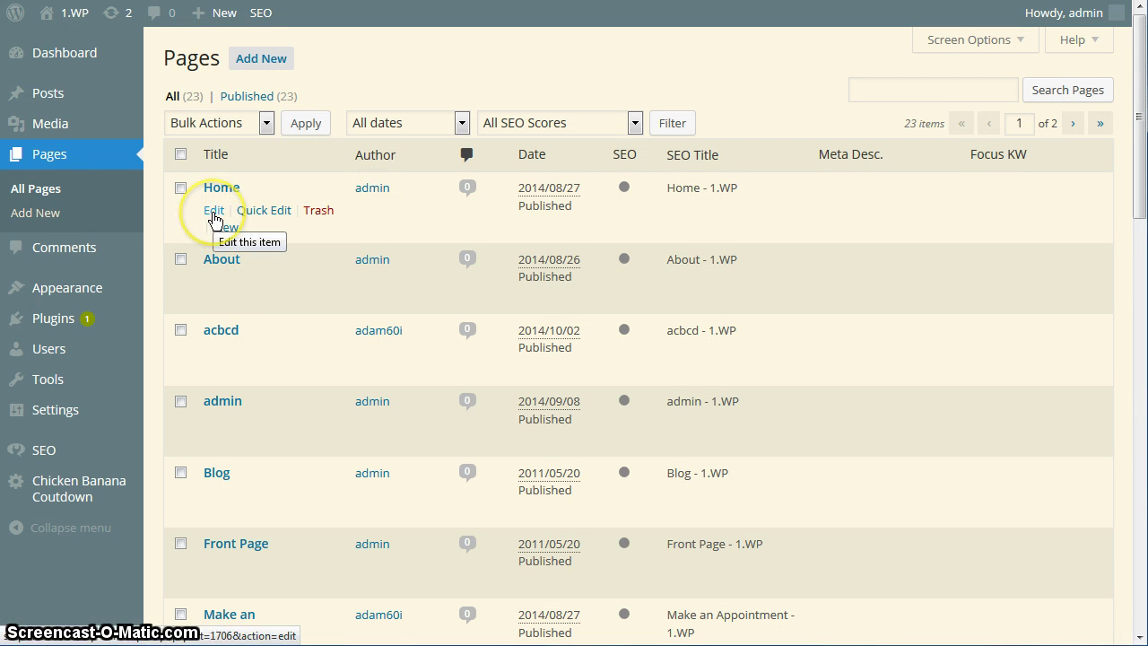
Step: Switch to the WordPress Pages list and open the About page for editing
click(210, 216)
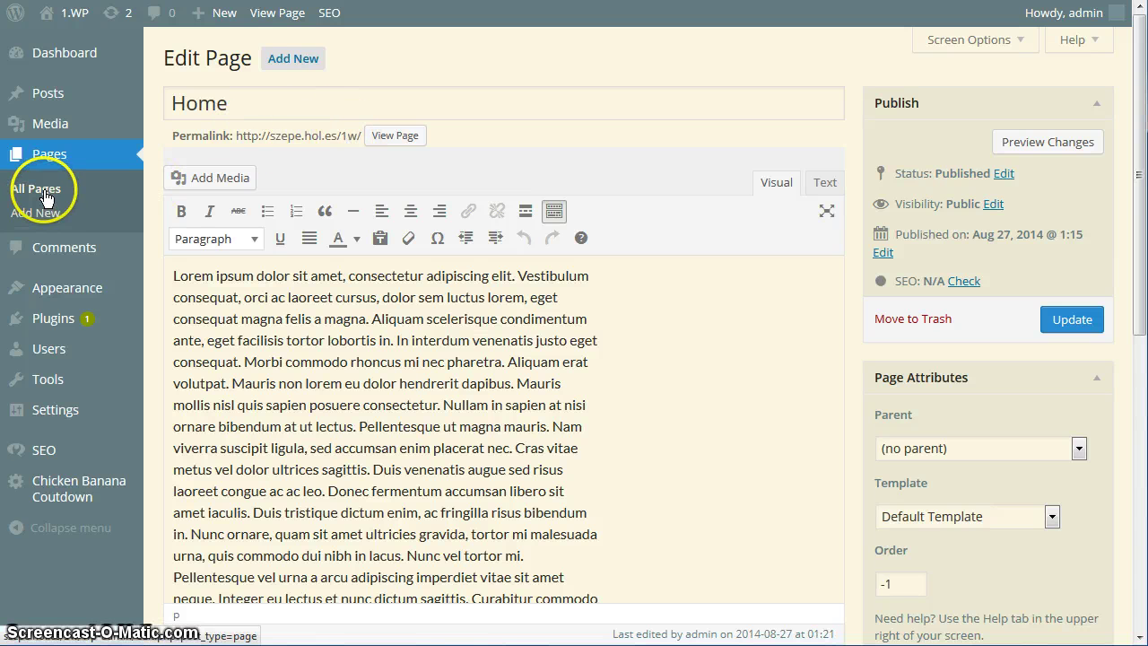
key(alt+Left)
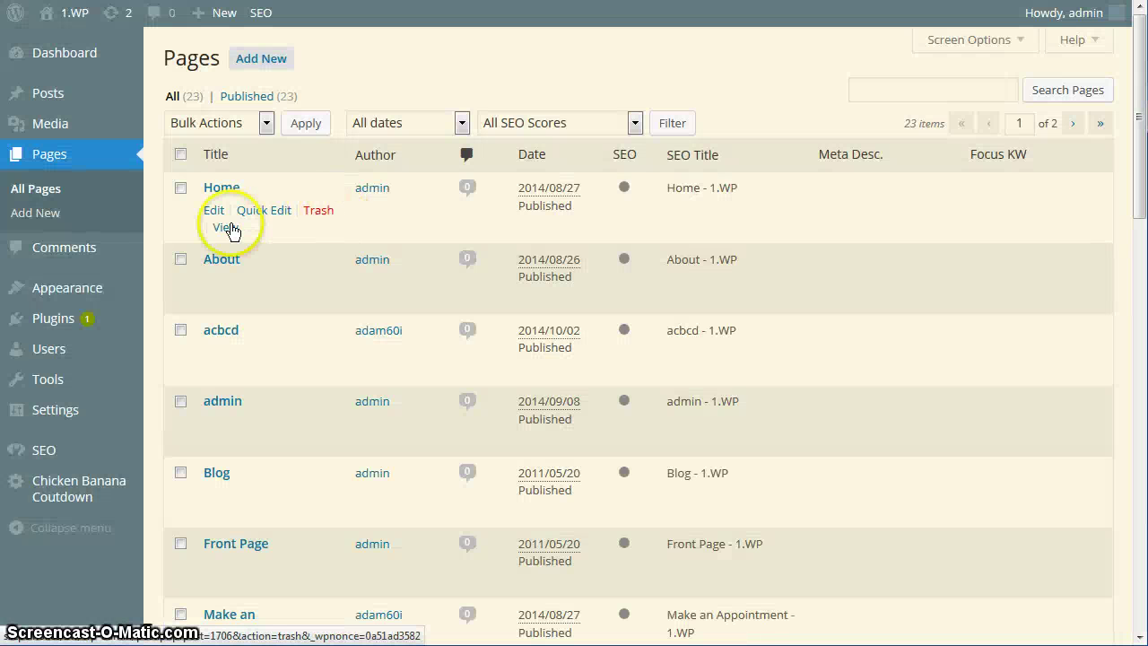
click(231, 283)
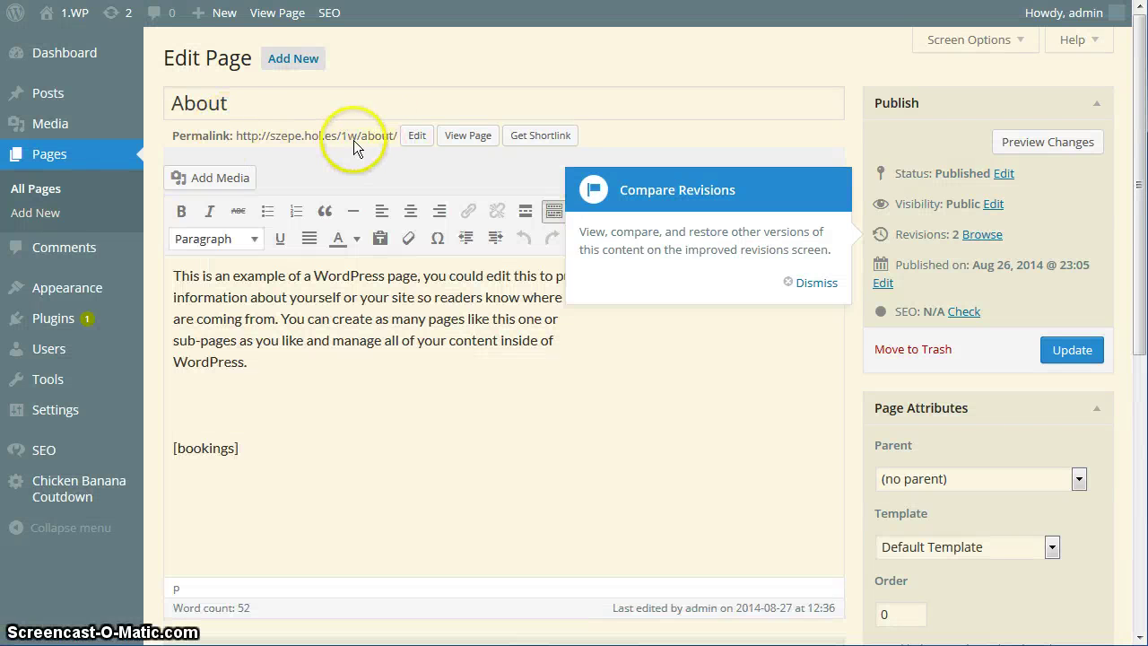
Step: Open the About page's permalink slug for editing and dismiss the Compare Revisions notice
click(416, 137)
drag(420, 139, 356, 140)
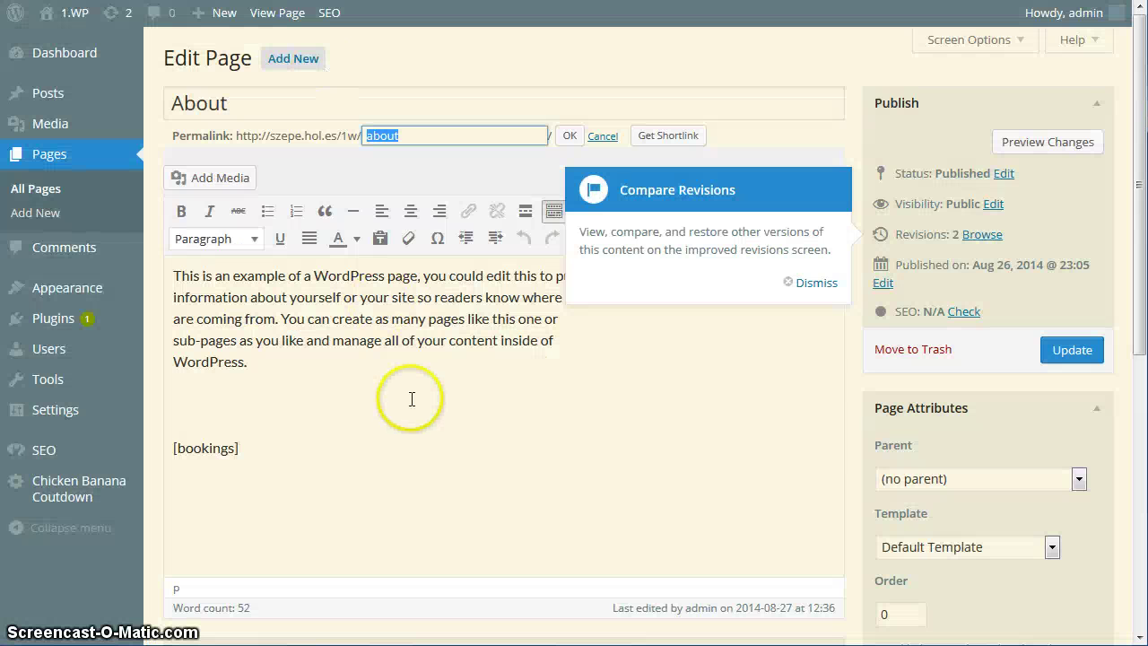
scroll(395, 421, down, 3)
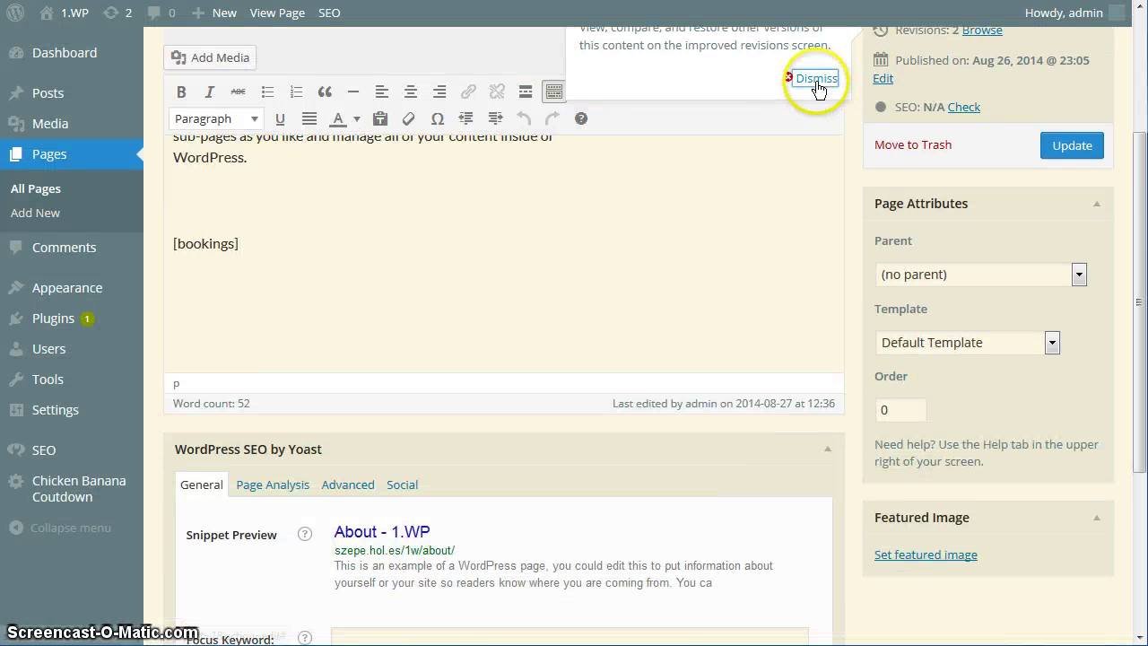
click(817, 80)
Step: Enter "Ez a cím sor FENT ^^^ megjelenik" as the About page's SEO title in WordPress SEO by Yoast
scroll(302, 467, down, 5)
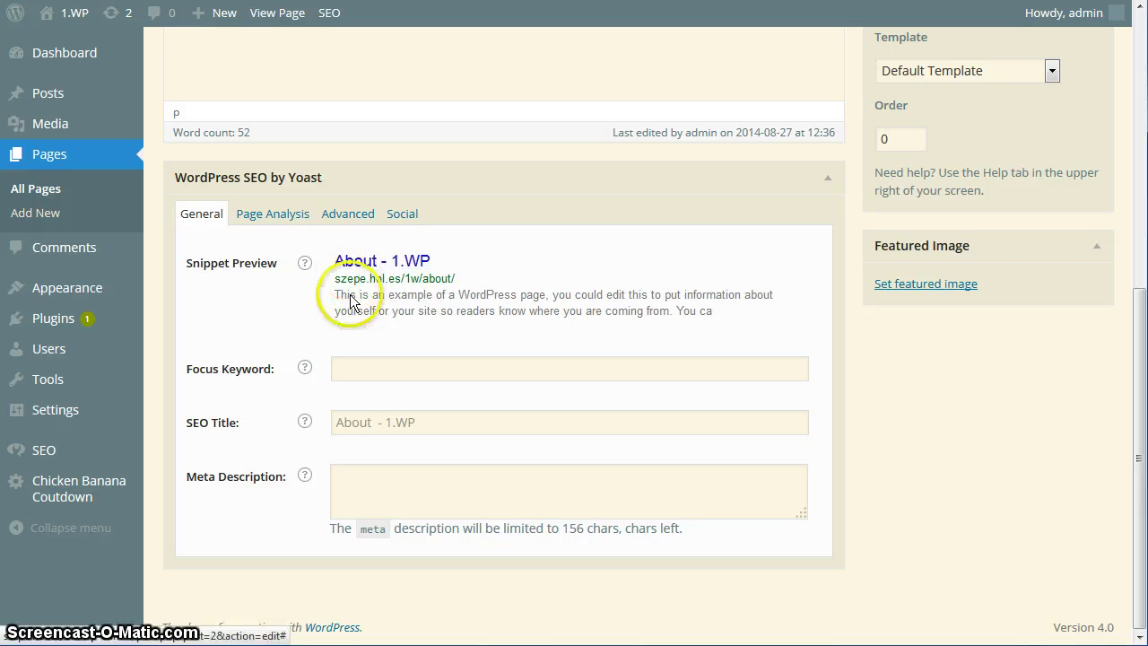
click(367, 422)
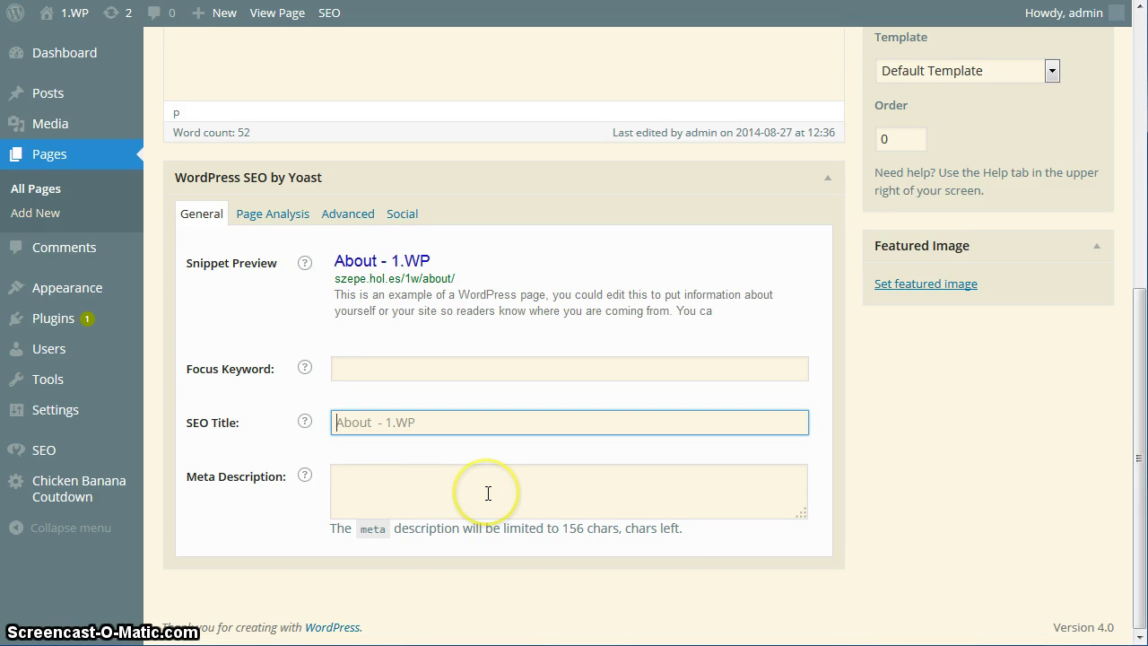
text(Ez a cím sor FENT)
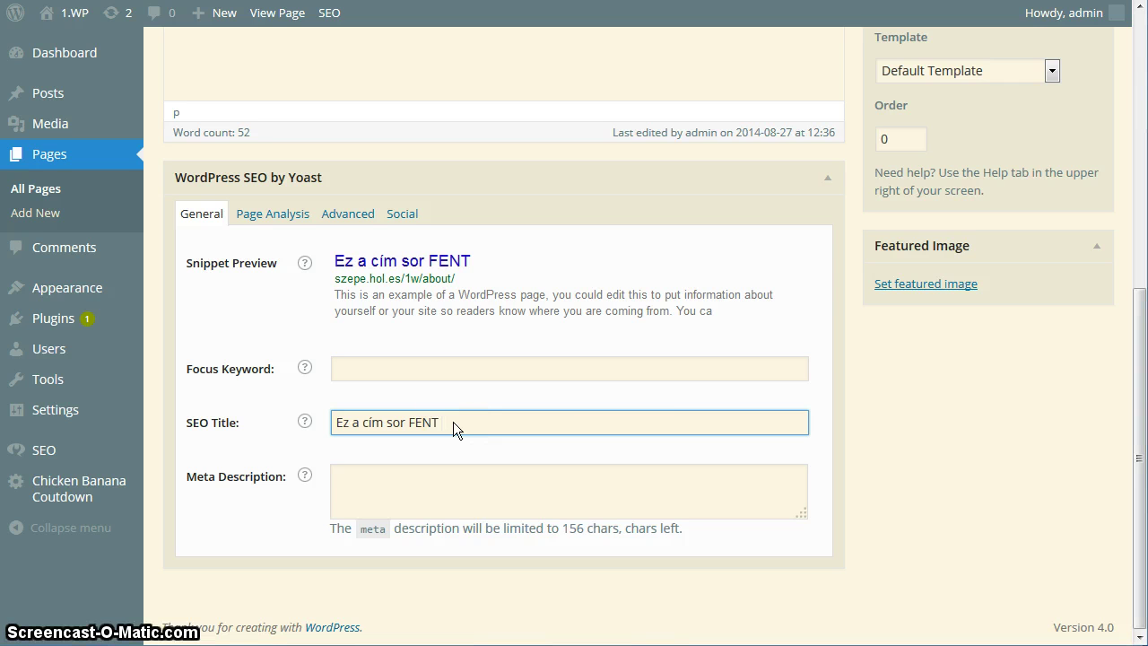
key(super)
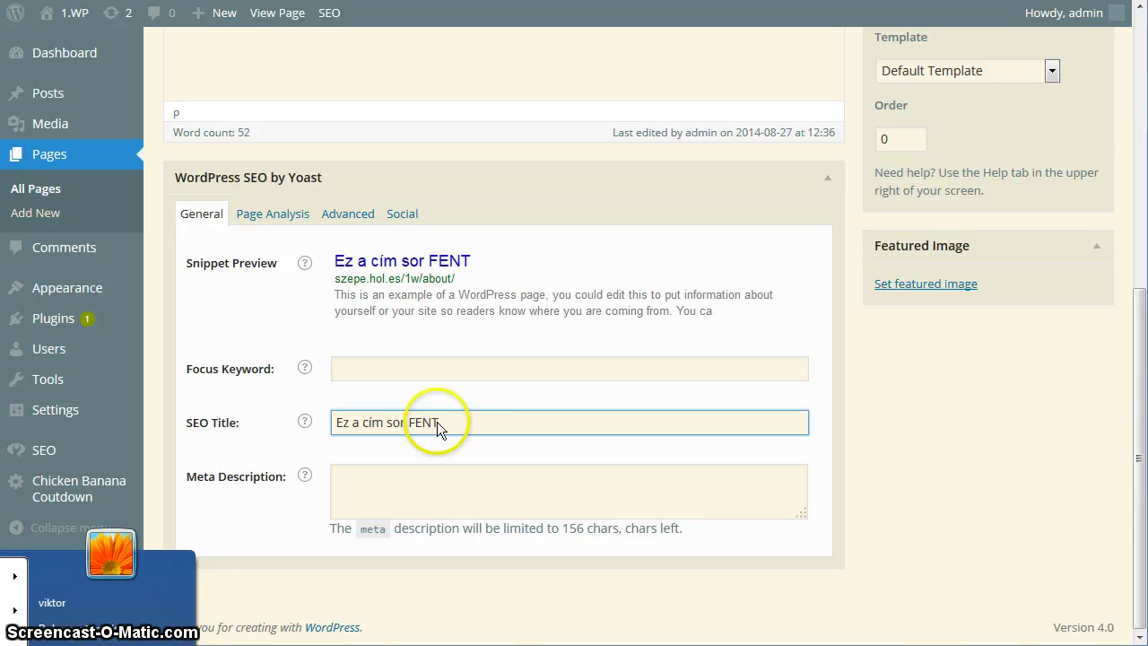
click(440, 423)
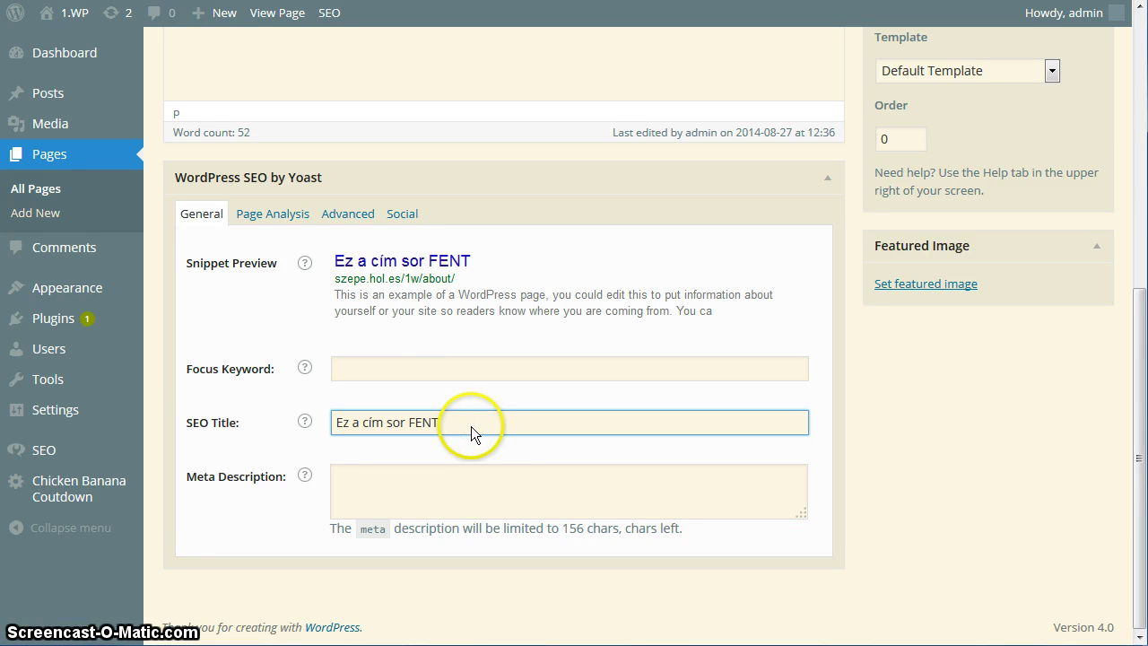
text(^^^^)
key(BackSpace)
text(megjelenik)
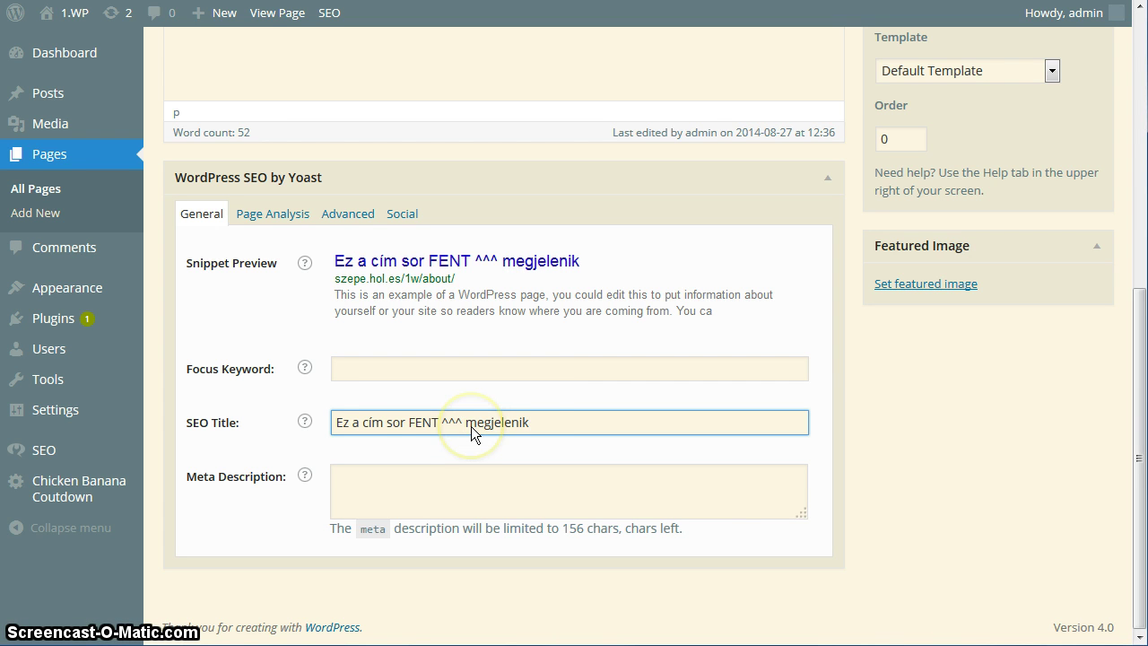
Step: Delete "FENT ^^^ megjelenik" from the SEO title so that it reads "Ez a cím sor"
drag(408, 423, 709, 444)
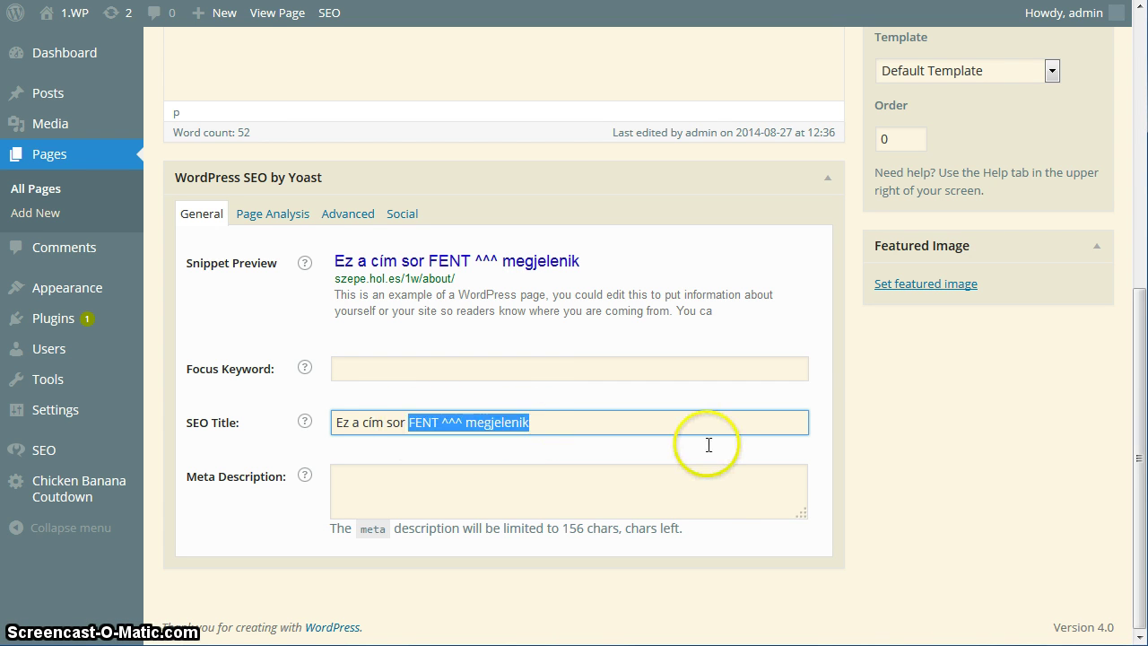
key(Tab)
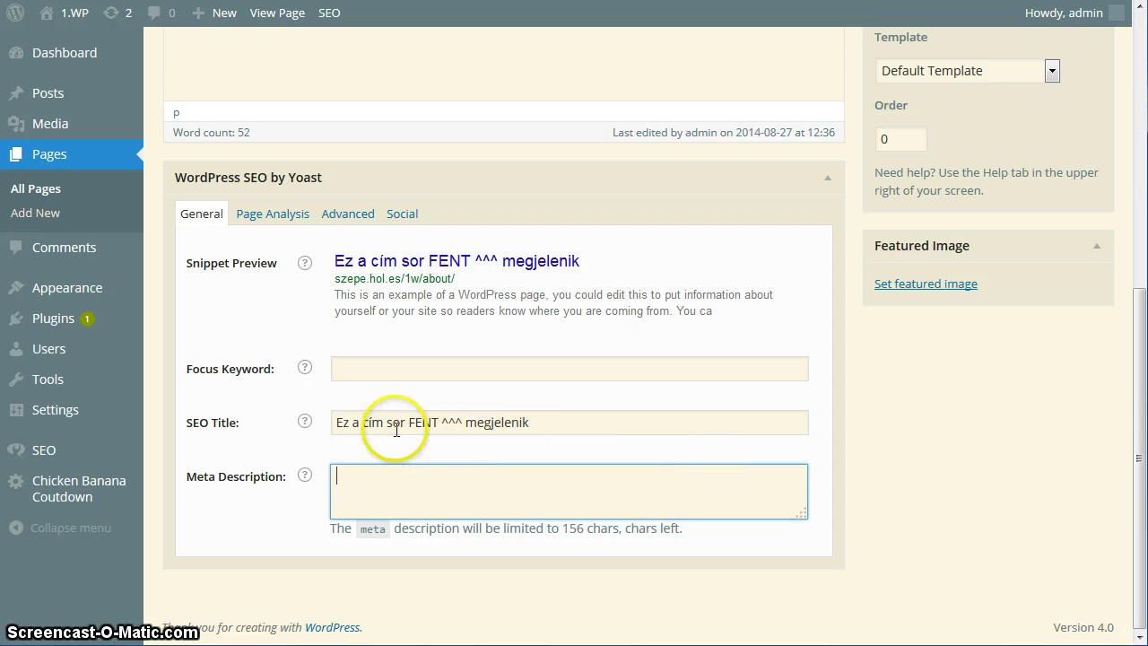
drag(409, 421, 659, 434)
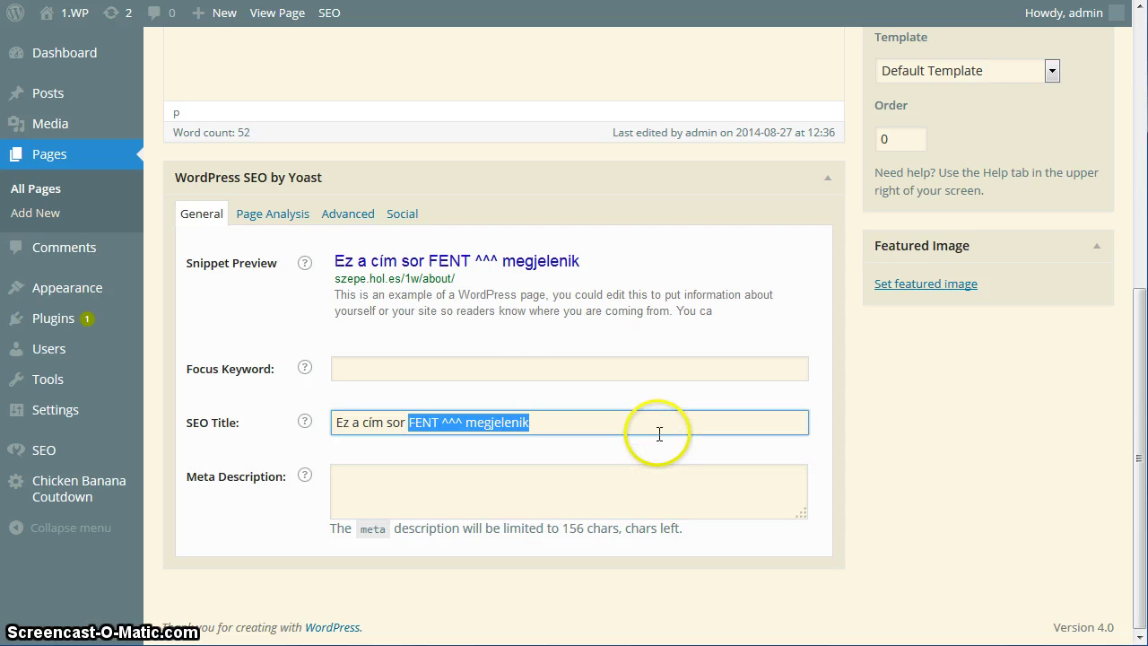
key(BackSpace)
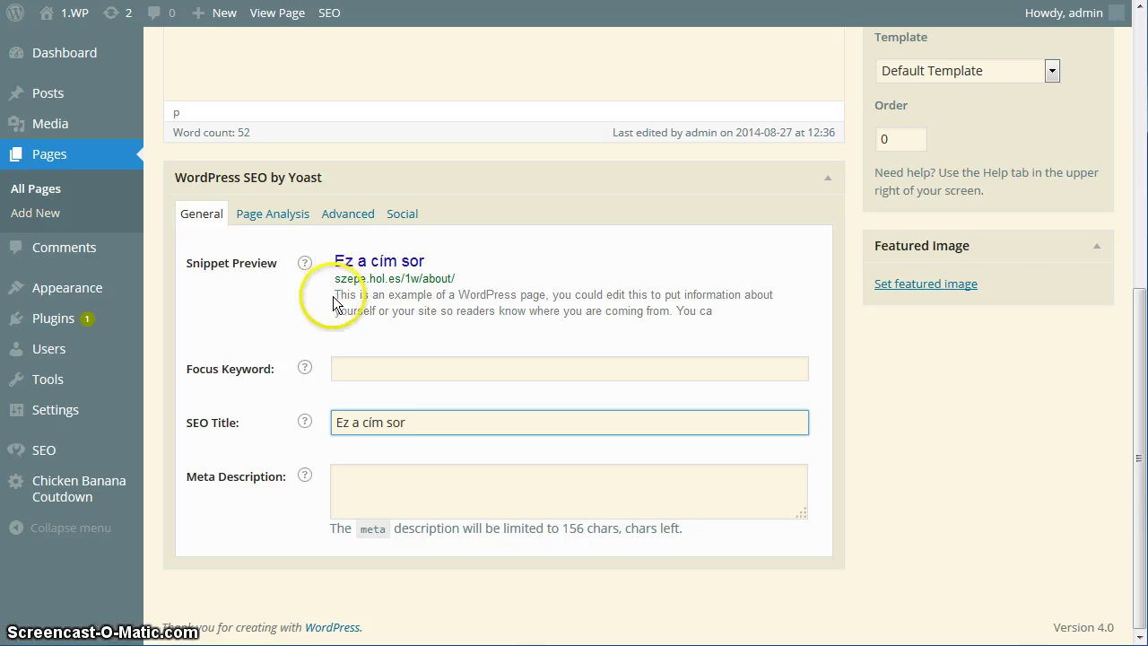
Step: Enter "Oldal leírása. FENt jelenik meg." as the About page's meta description
click(390, 491)
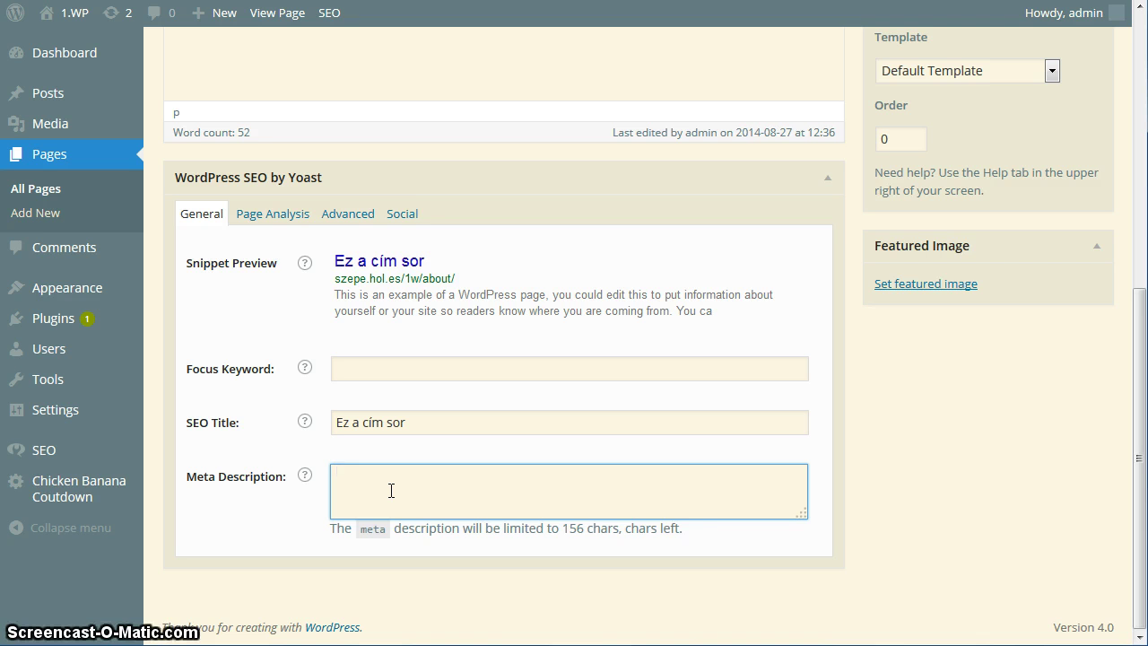
text(Oldal)
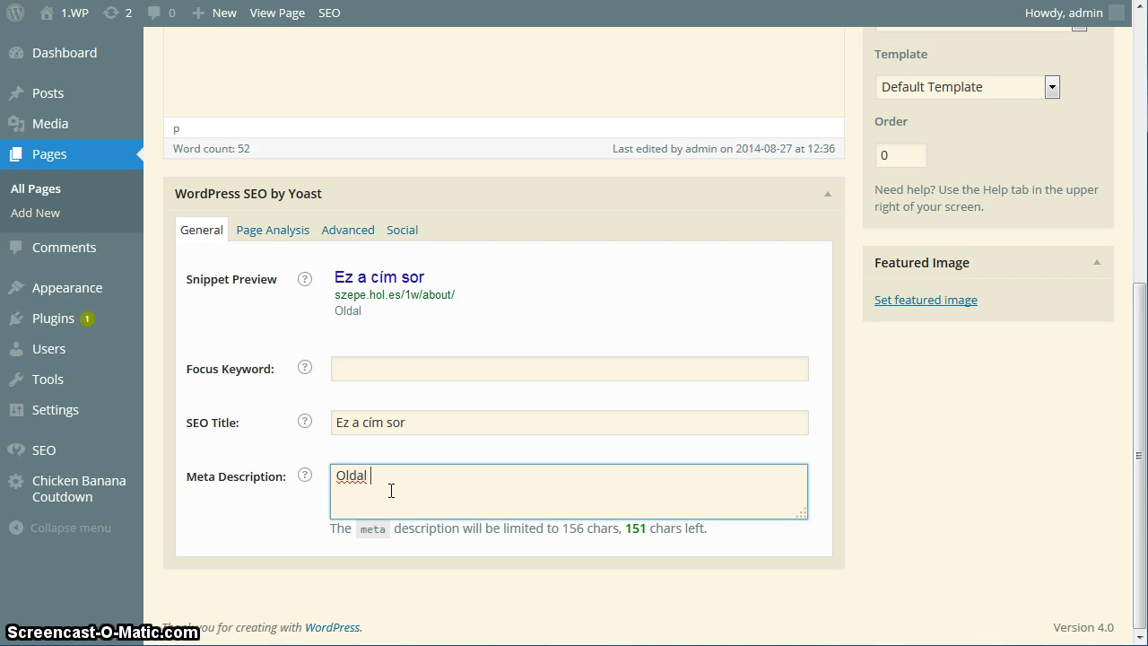
text( leírása. FENt jelen)
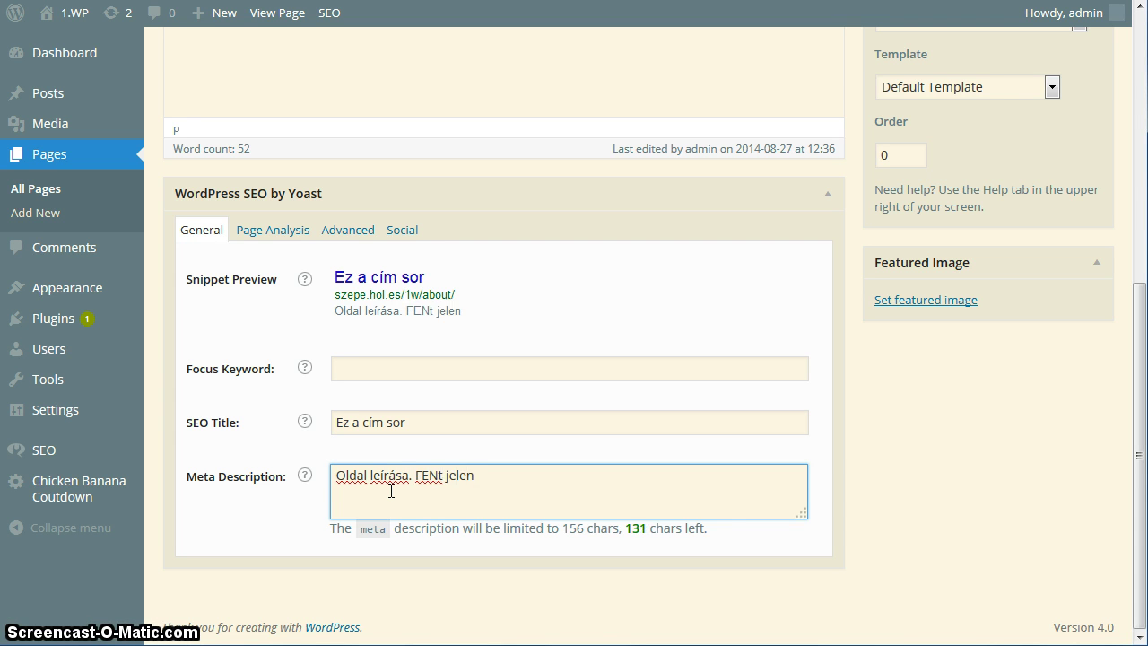
text(ik meg.)
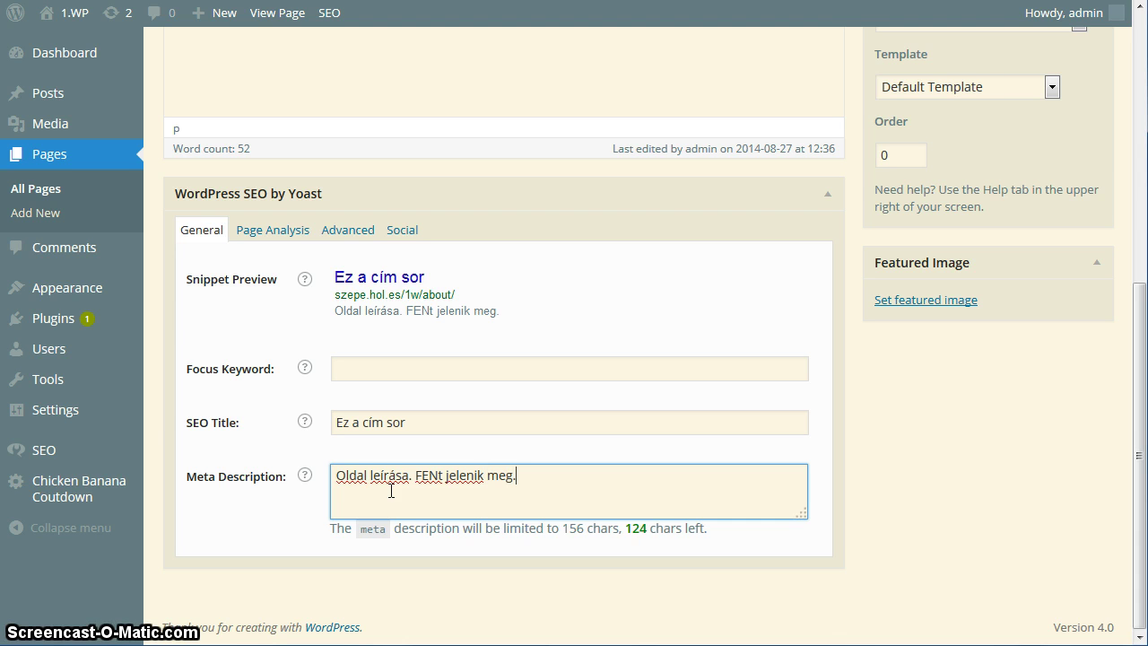
click(387, 489)
click(394, 423)
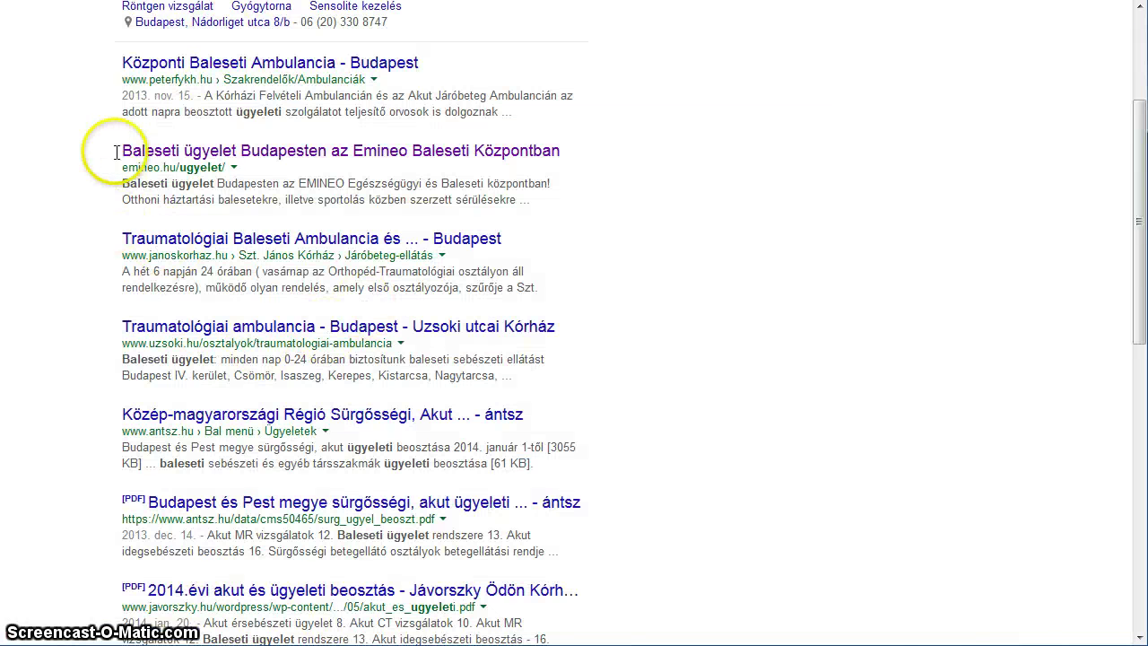
Step: Switch back to the Google results and examine the Emineo entry's title, web address and description text again
drag(102, 153, 429, 141)
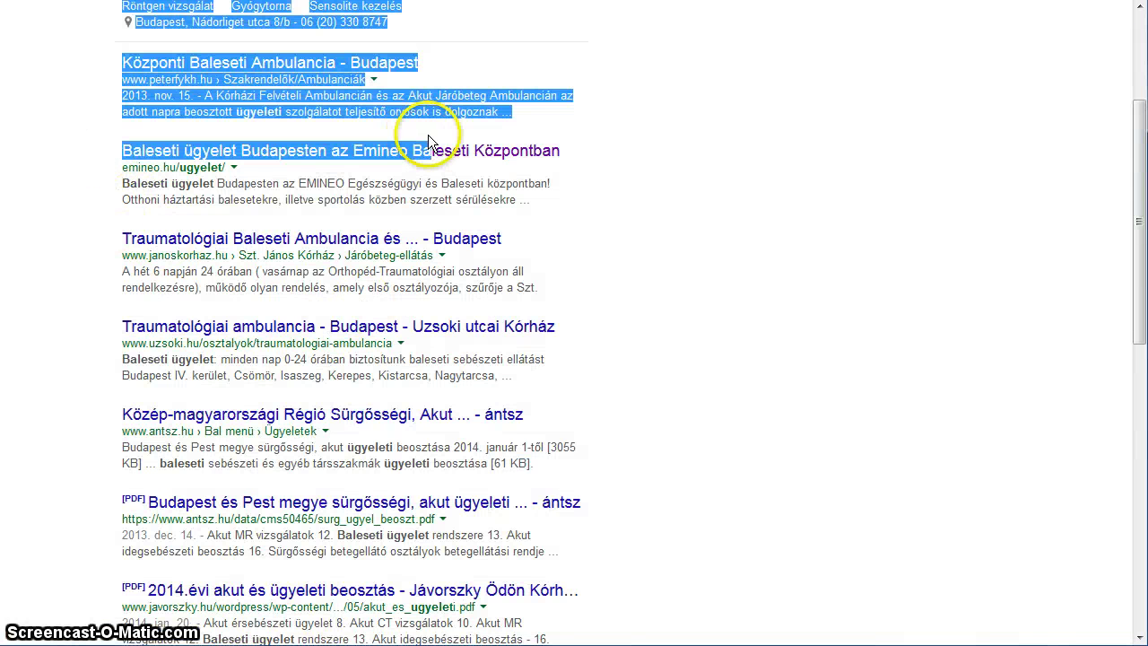
drag(569, 207, 98, 149)
click(101, 175)
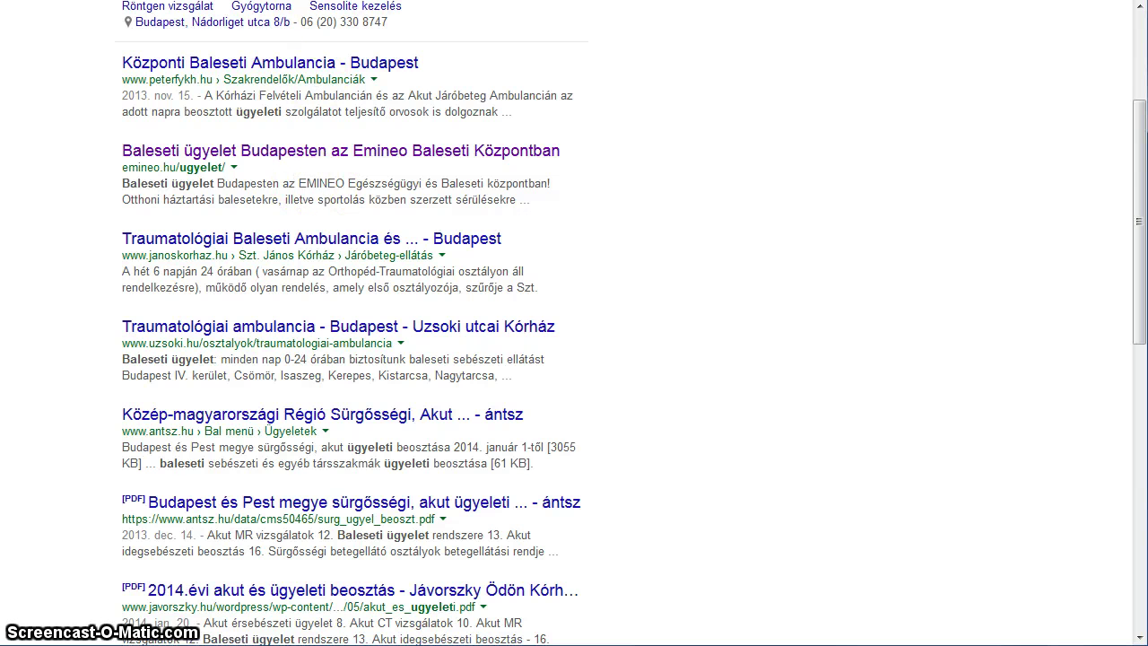
triple_click(179, 167)
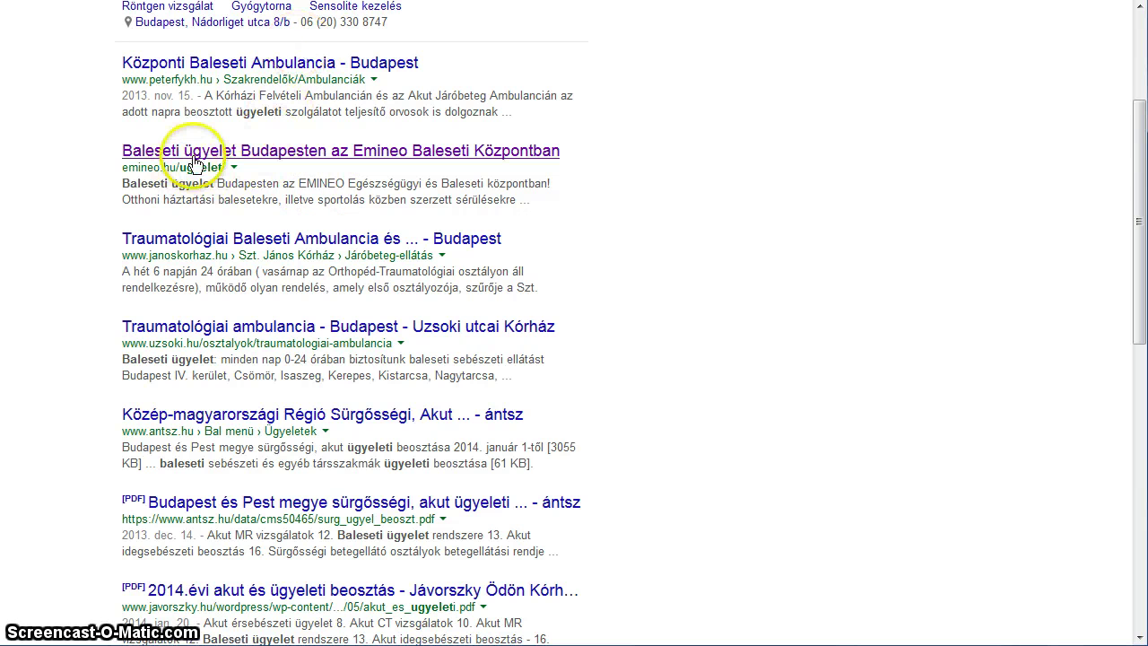
click(306, 176)
triple_click(327, 190)
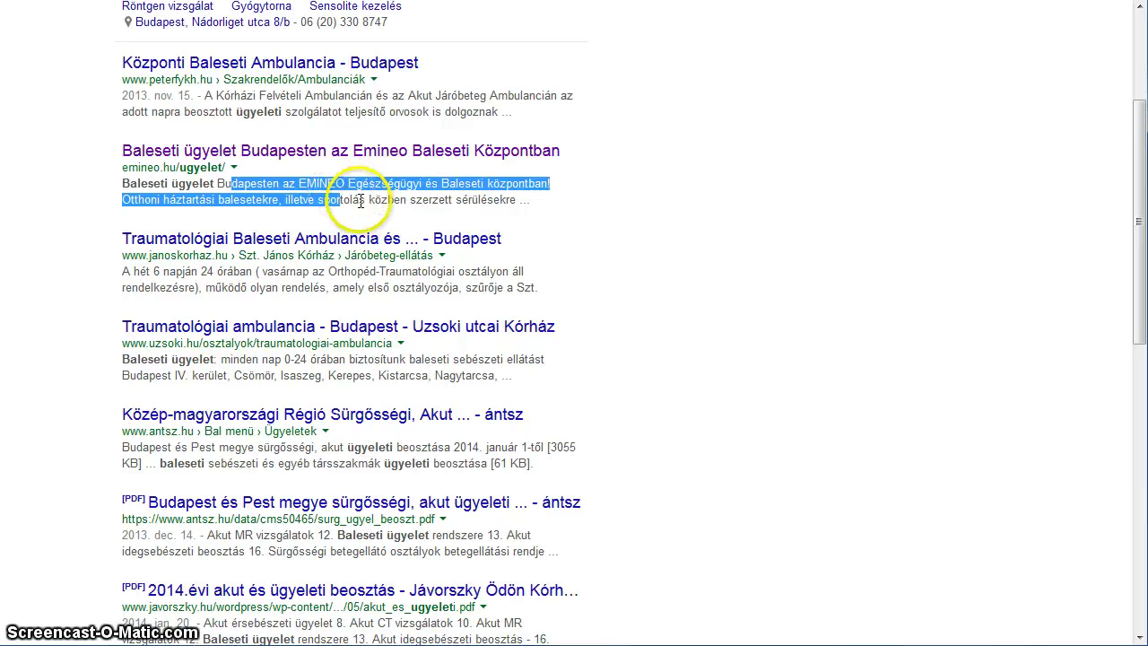
click(360, 201)
triple_click(288, 182)
click(287, 186)
triple_click(288, 176)
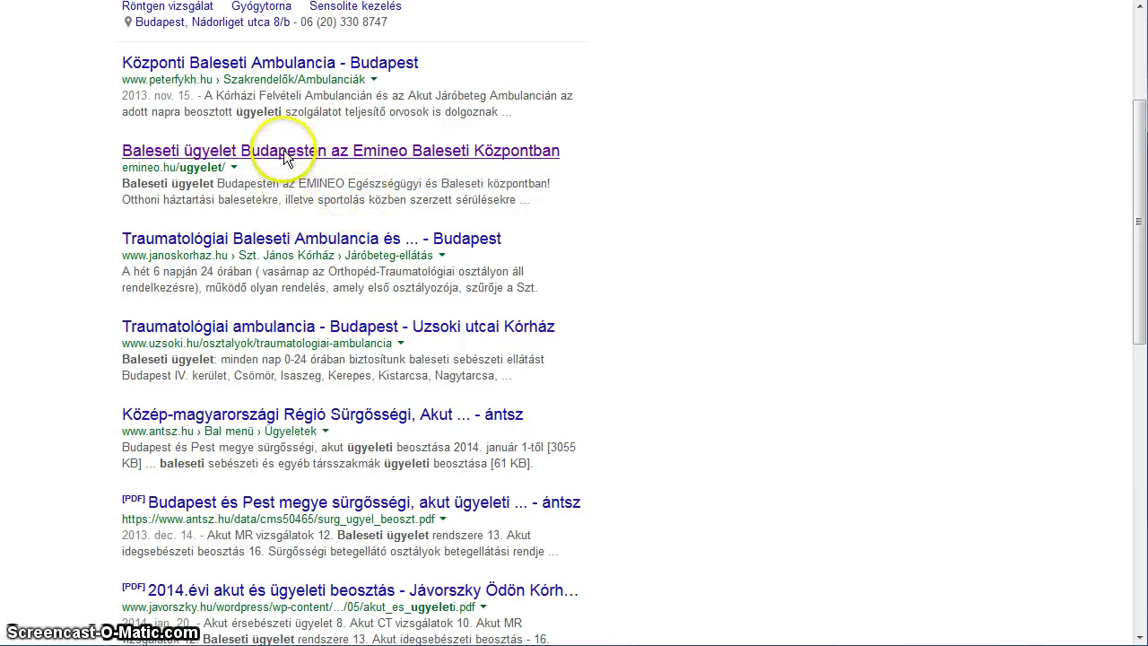
click(286, 170)
triple_click(286, 164)
click(277, 169)
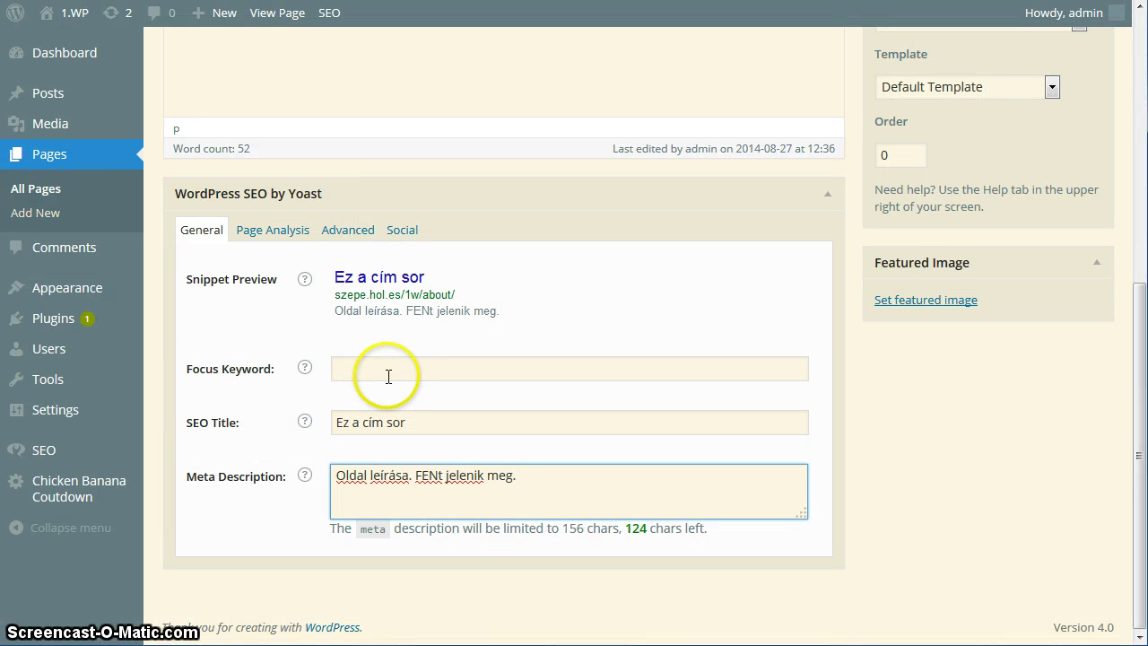
Step: Replace the SEO title with "Az oldal címe kb 50-60 karakterben" followed by random filler letters until it exceeds the snippet width
click(429, 422)
drag(429, 421, 325, 415)
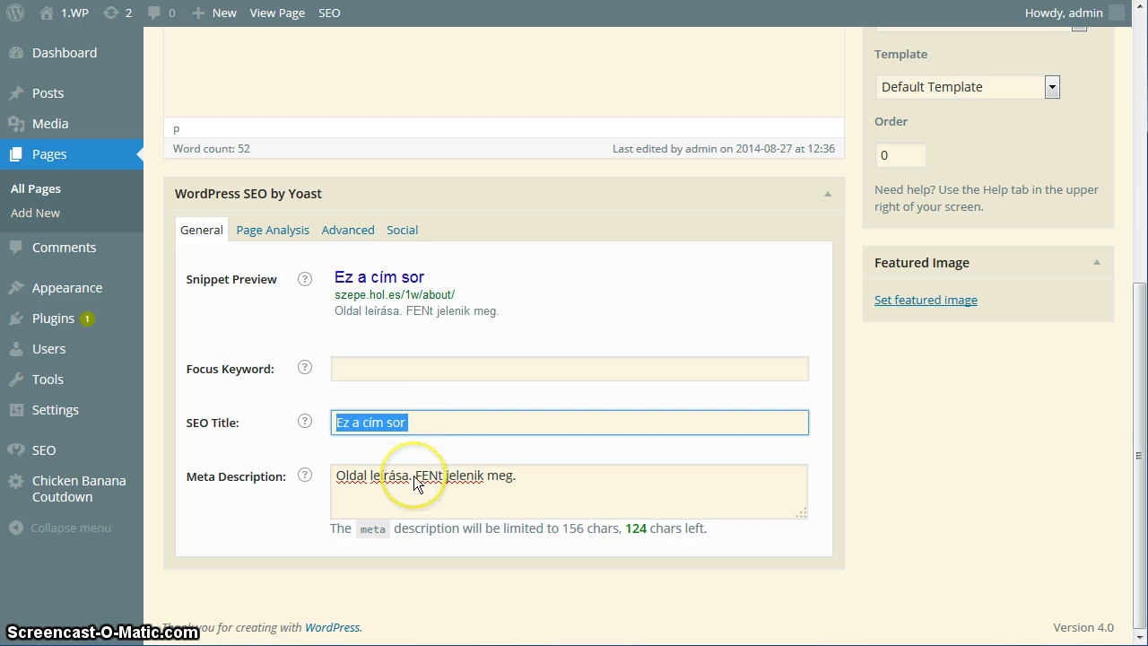
text(Az oldal c)
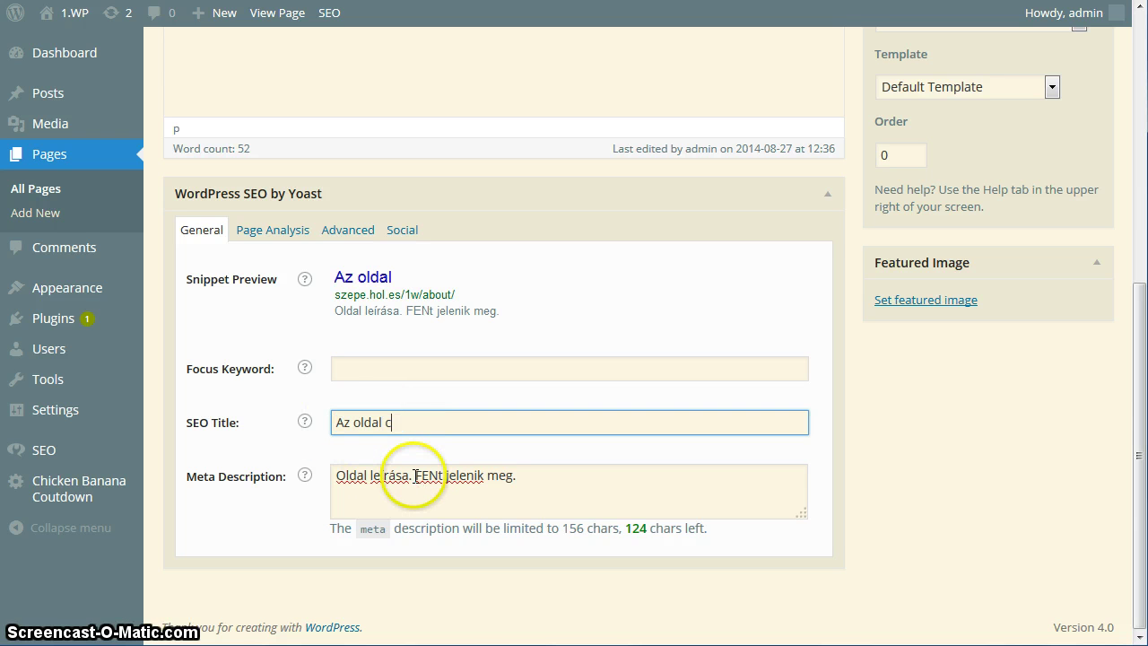
text(íme)
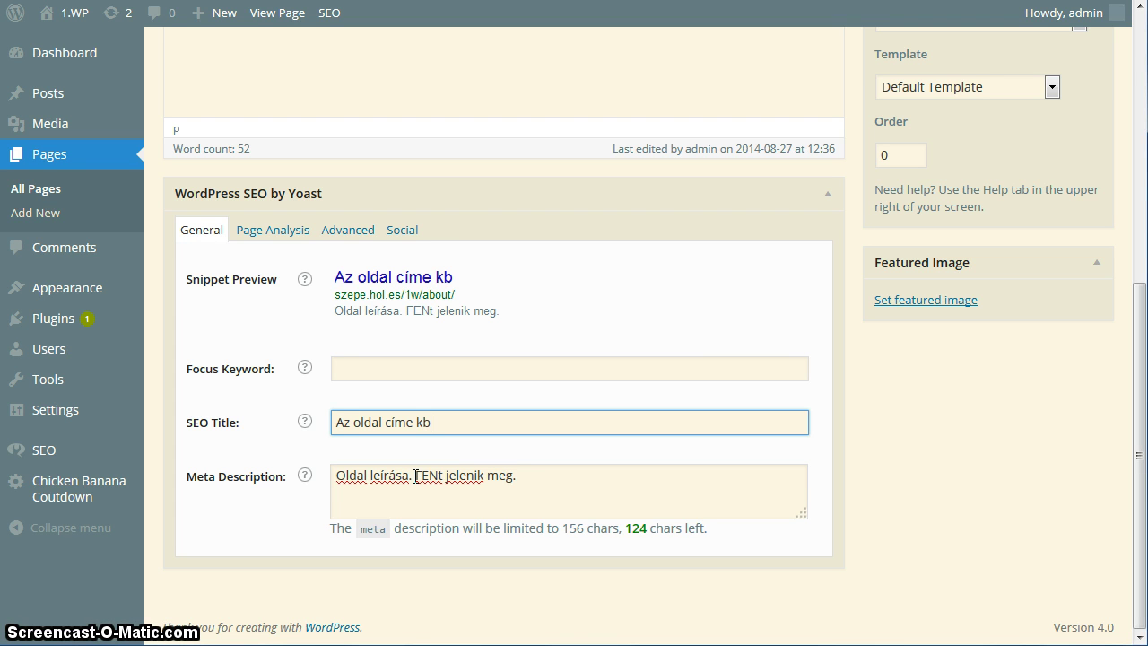
text(kb 50-60)
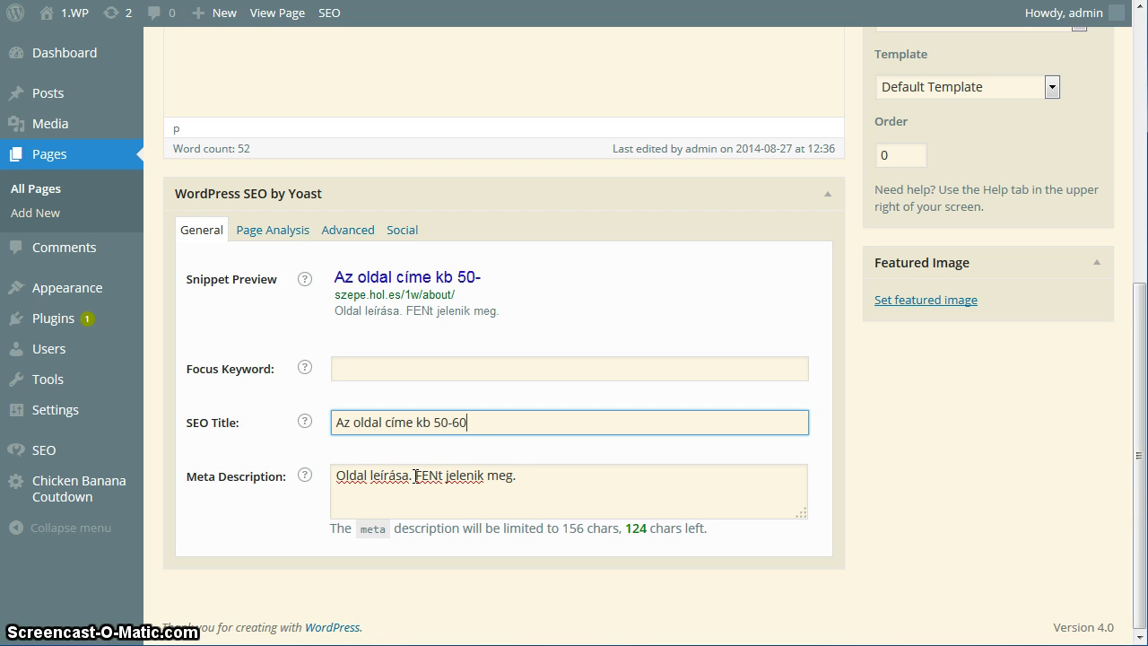
text( karakterben yflk)
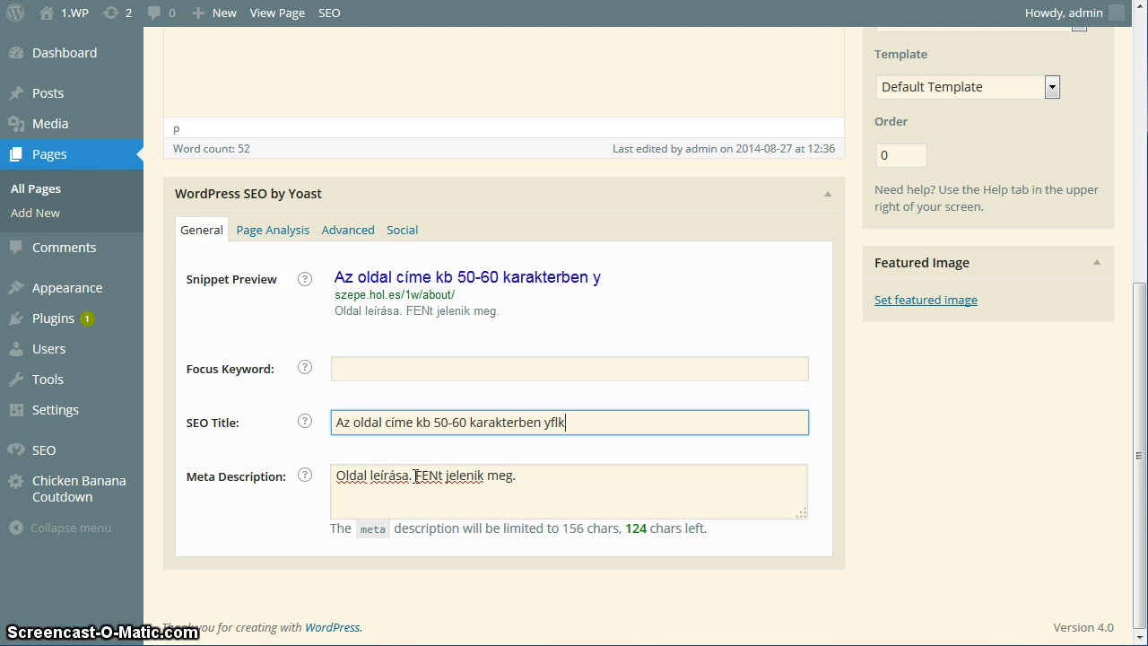
text(jdfglkj fdglkjfdglk)
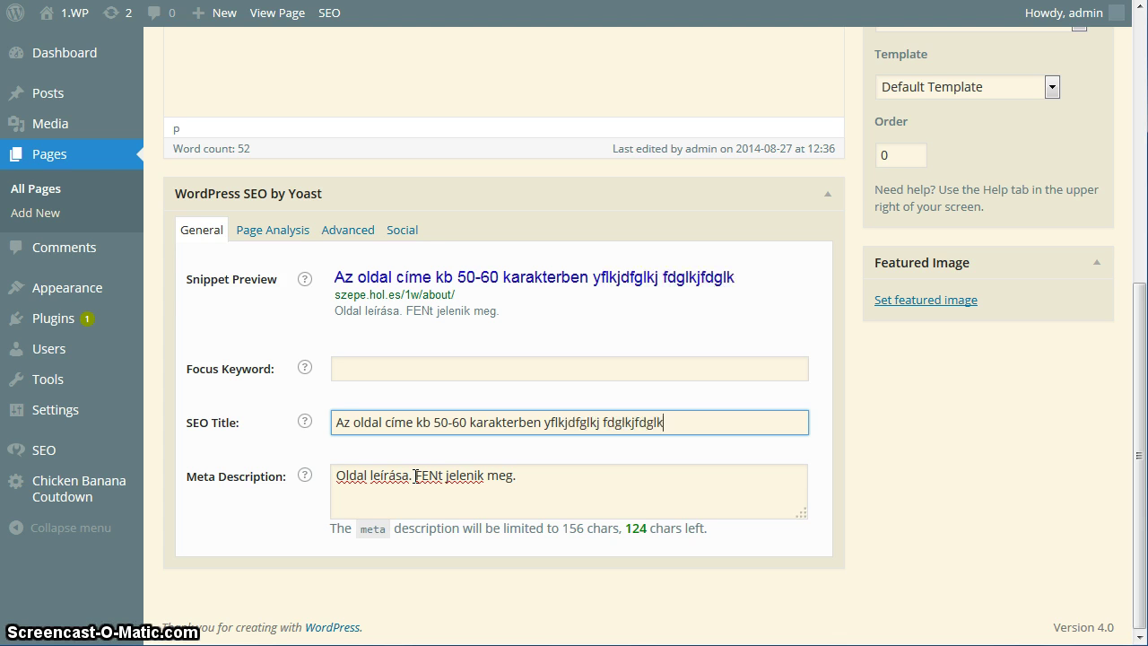
text(fg lkj)
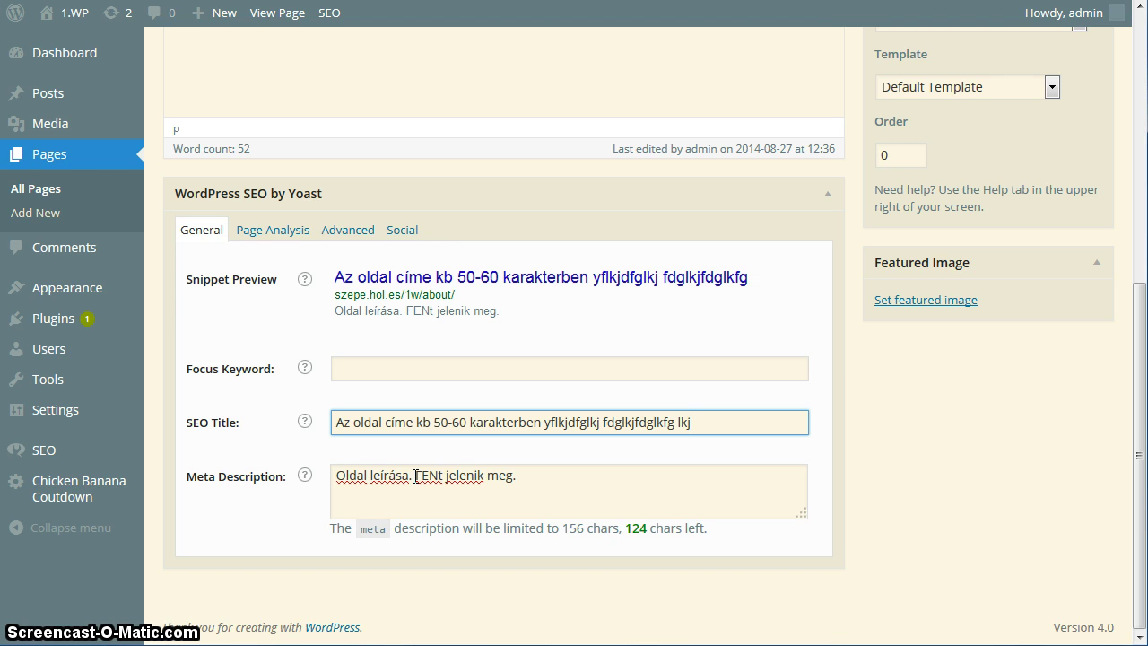
text(fglkj)
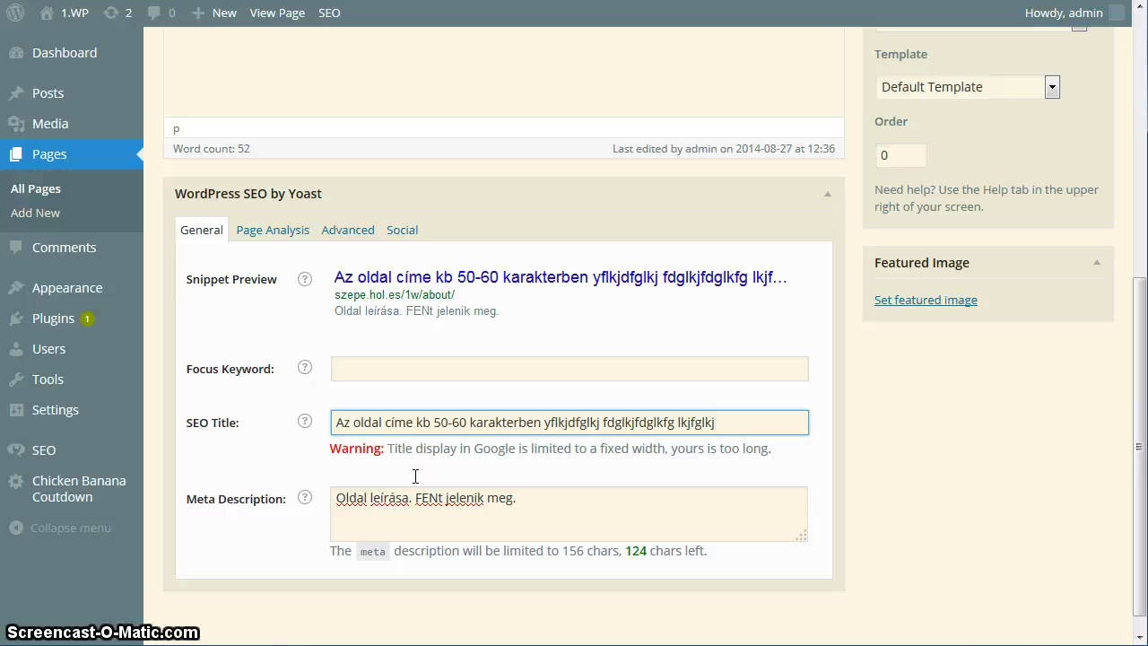
Step: Delete the filler letters from the SEO title so that it reads "Az oldal címe kb 50-60 karakterben"
key(BackSpace)
key(BackSpace)
key(BackSpace)
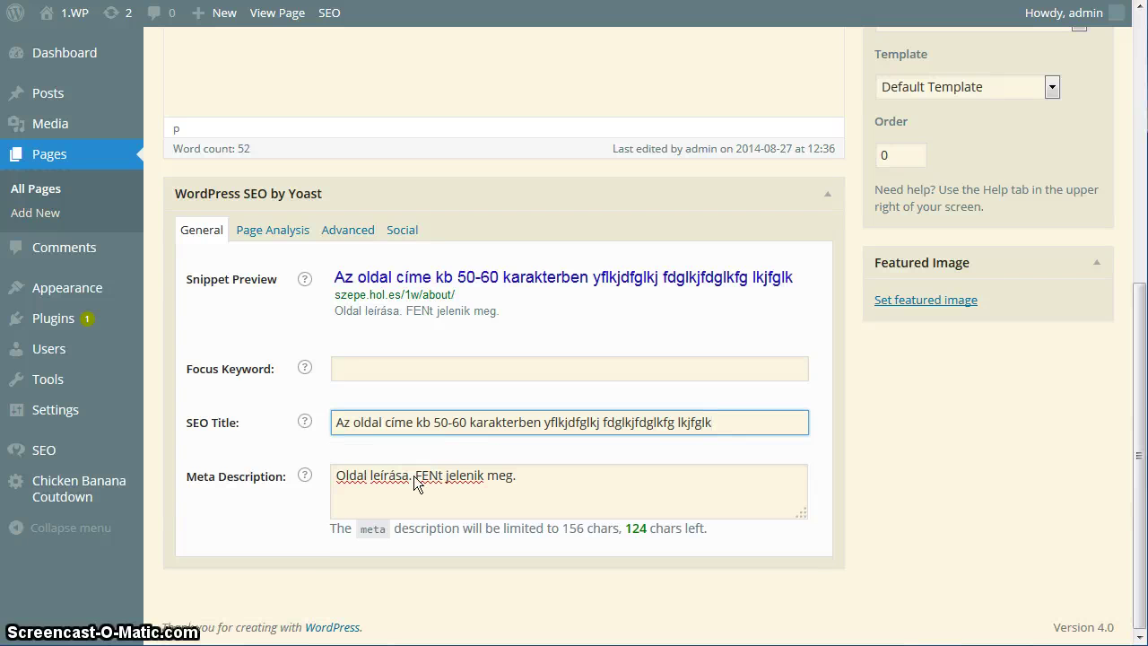
key(BackSpace)
key(BackSpace)
key(BackSpace)
key(BackSpace)
key(BackSpace)
key(BackSpace)
key(BackSpace)
key(BackSpace)
key(BackSpace)
key(BackSpace)
key(BackSpace)
key(BackSpace)
key(BackSpace)
key(BackSpace)
key(BackSpace)
key(BackSpace)
key(BackSpace)
key(BackSpace)
key(BackSpace)
key(BackSpace)
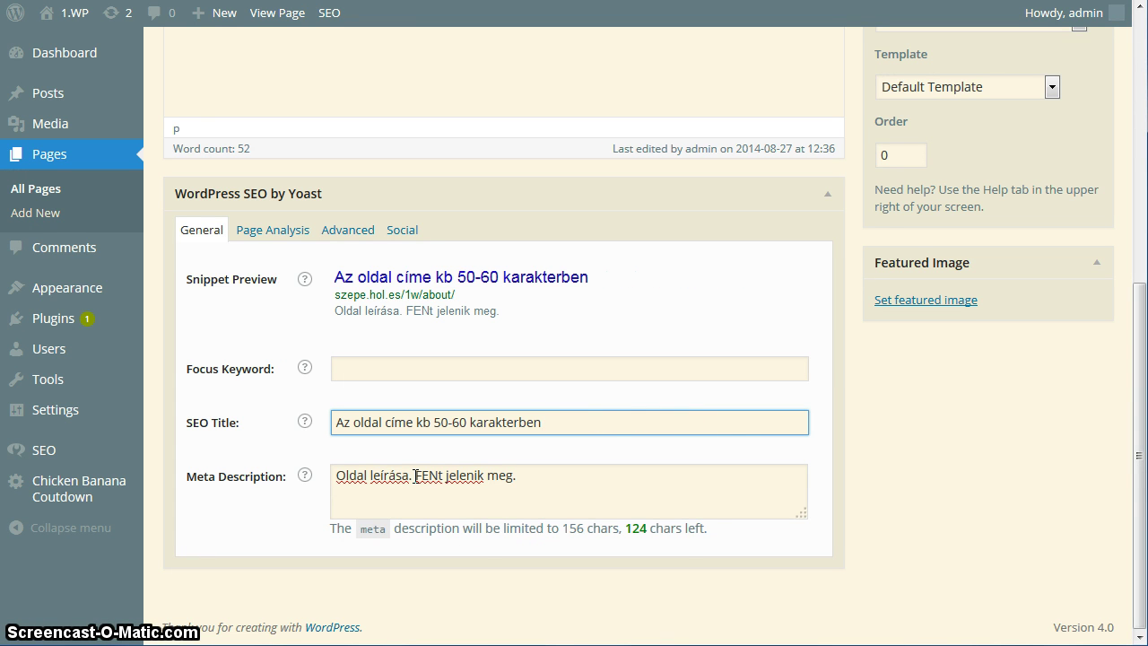
Step: Append "MMMMMM MMMMMMM MM" to the SEO title to test its width with wide letters
text(MMMMMM)
text(MMMM)
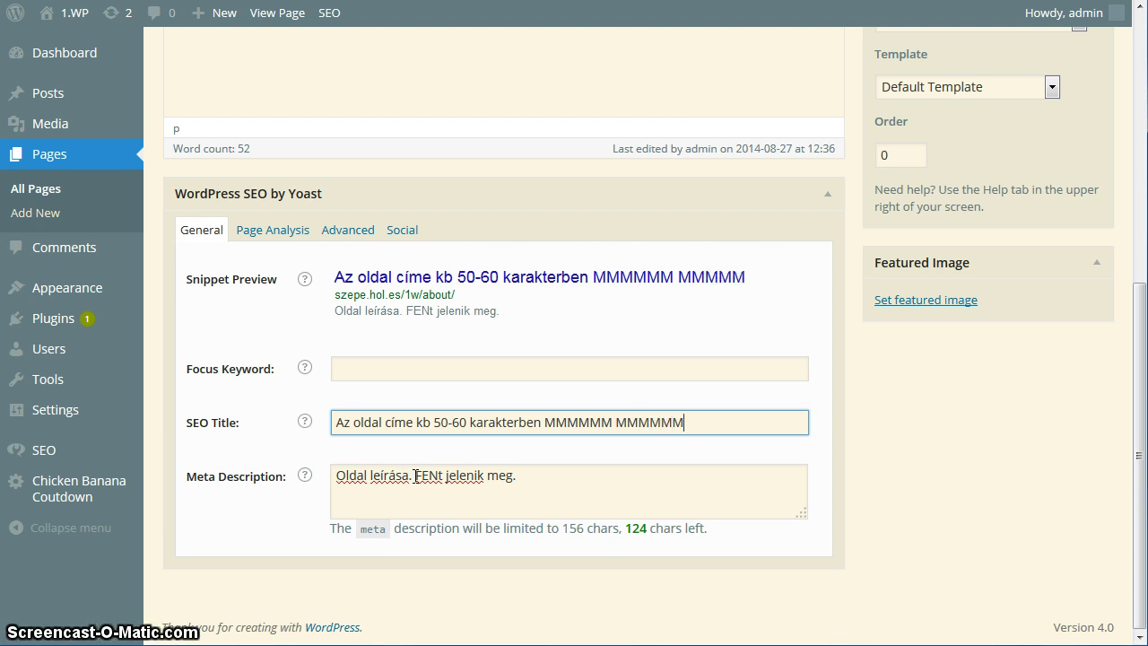
text(MM MM)
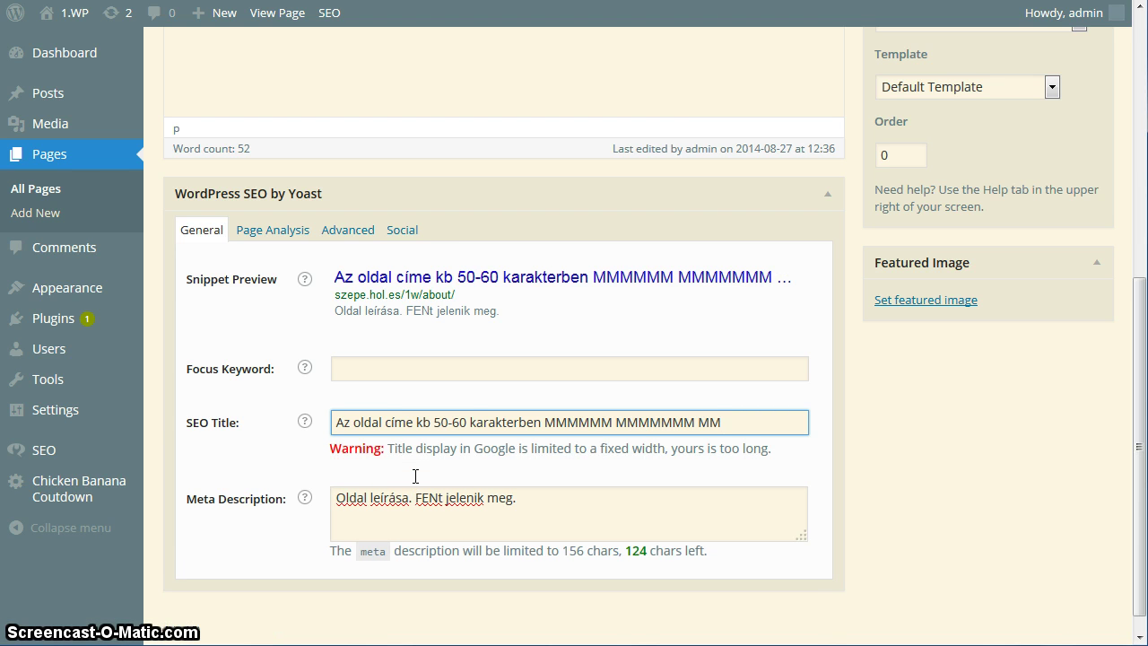
Step: Replace the M letters at the end of the SEO title with groups of lowercase i until it exceeds the width limit
key(BackSpace)
key(BackSpace)
key(BackSpace)
key(BackSpace)
key(BackSpace)
key(BackSpace)
key(BackSpace)
key(BackSpace)
key(BackSpace)
key(BackSpace)
key(BackSpace)
key(BackSpace)
key(BackSpace)
key(BackSpace)
key(BackSpace)
key(BackSpace)
key(BackSpace)
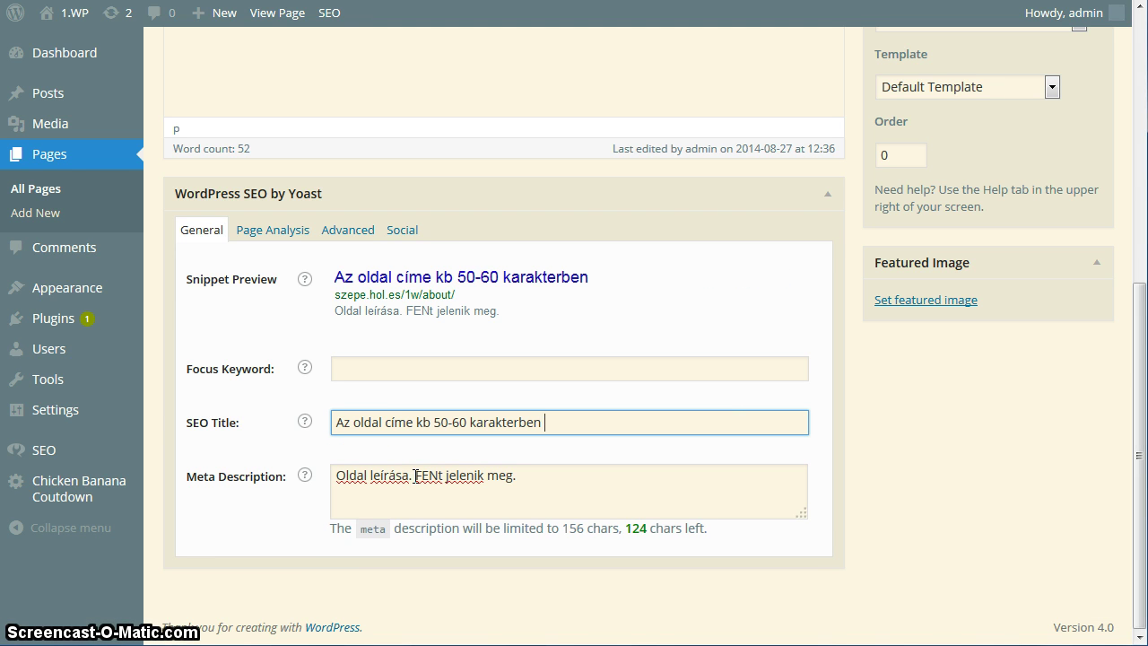
text(iiiiiii iiiiiii i)
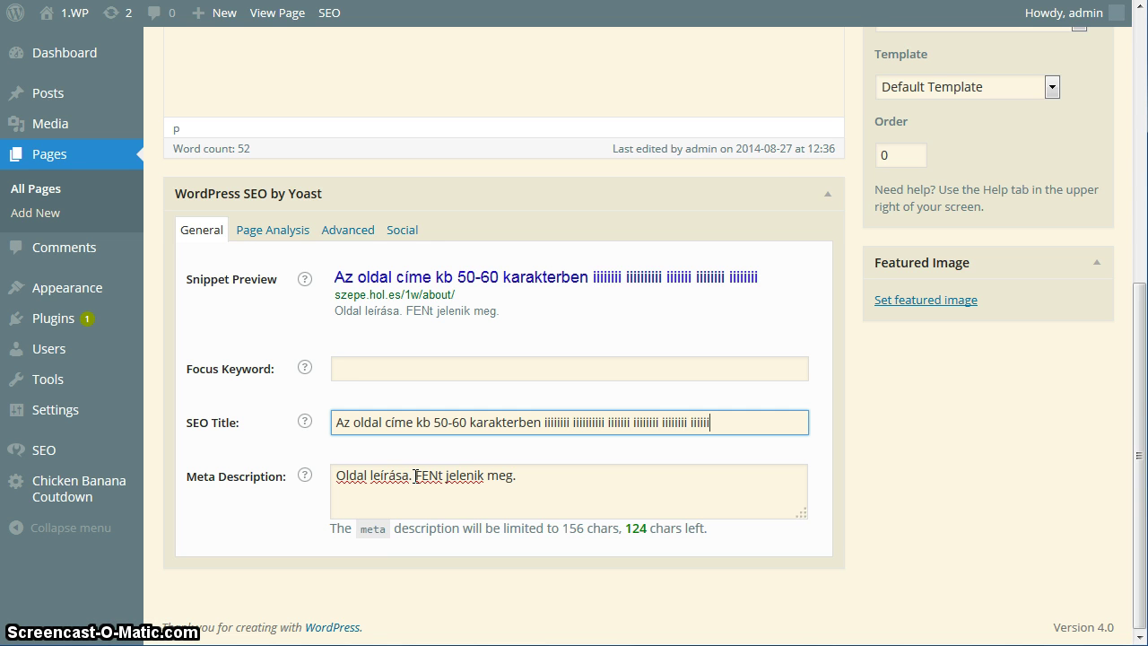
text(iiii)
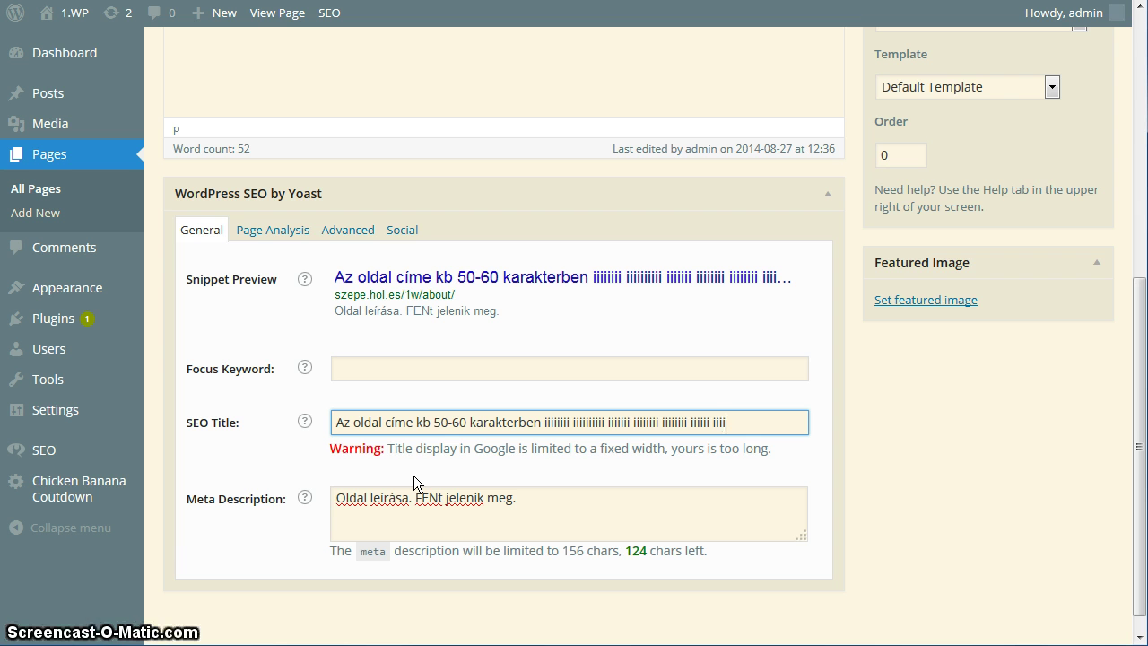
Step: Shorten the SEO title to "Az oldal címe" by deleting the i letters and "kb 50-60 karakterben"
key(BackSpace)
key(BackSpace)
key(BackSpace)
key(BackSpace)
key(BackSpace)
key(BackSpace)
key(BackSpace)
key(BackSpace)
key(BackSpace)
key(BackSpace)
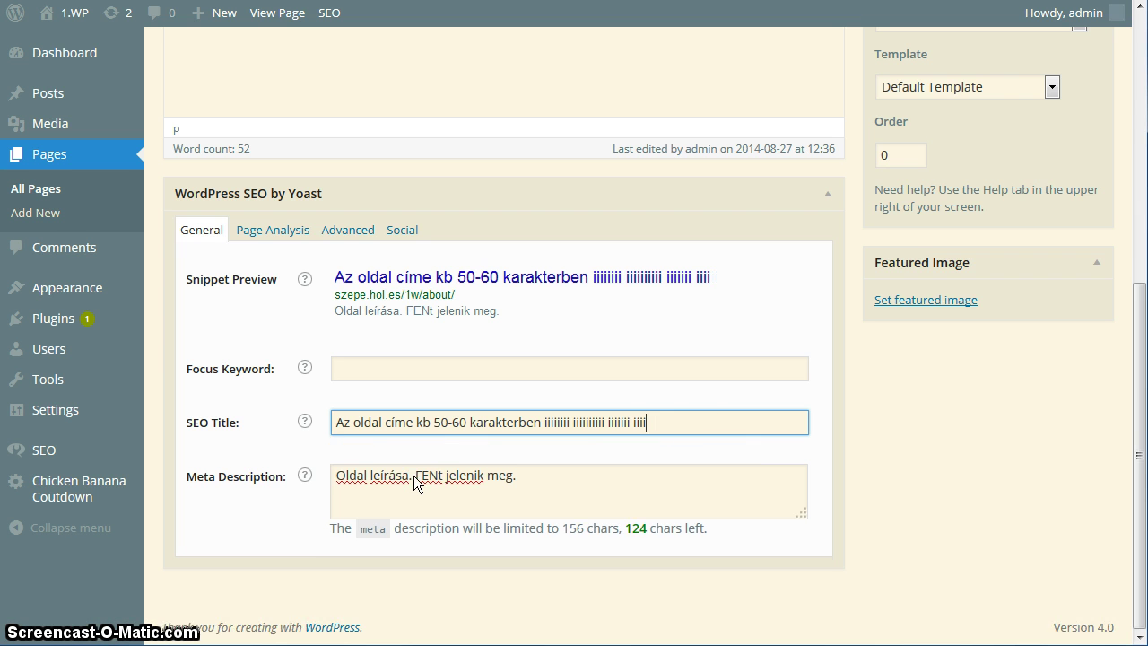
key(BackSpace)
key(BackSpace)
key(BackSpace)
key(BackSpace)
key(BackSpace)
key(BackSpace)
key(BackSpace)
key(BackSpace)
key(BackSpace)
key(BackSpace)
key(BackSpace)
key(BackSpace)
key(BackSpace)
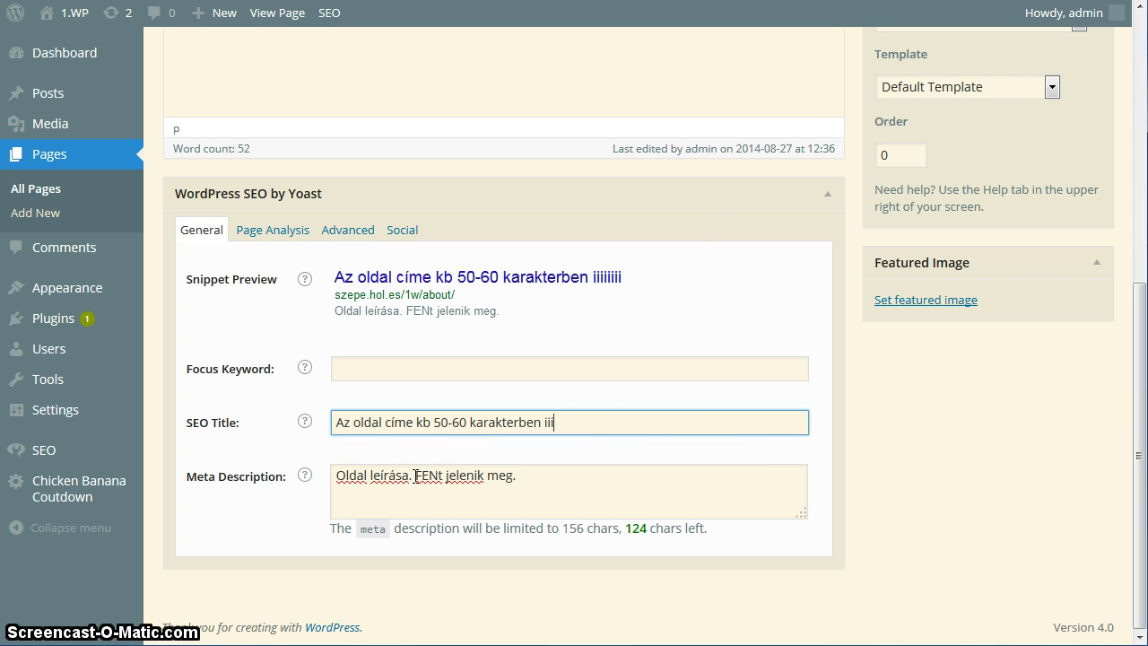
key(BackSpace)
key(BackSpace)
key(BackSpace)
key(BackSpace)
key(BackSpace)
key(BackSpace)
key(BackSpace)
key(BackSpace)
key(BackSpace)
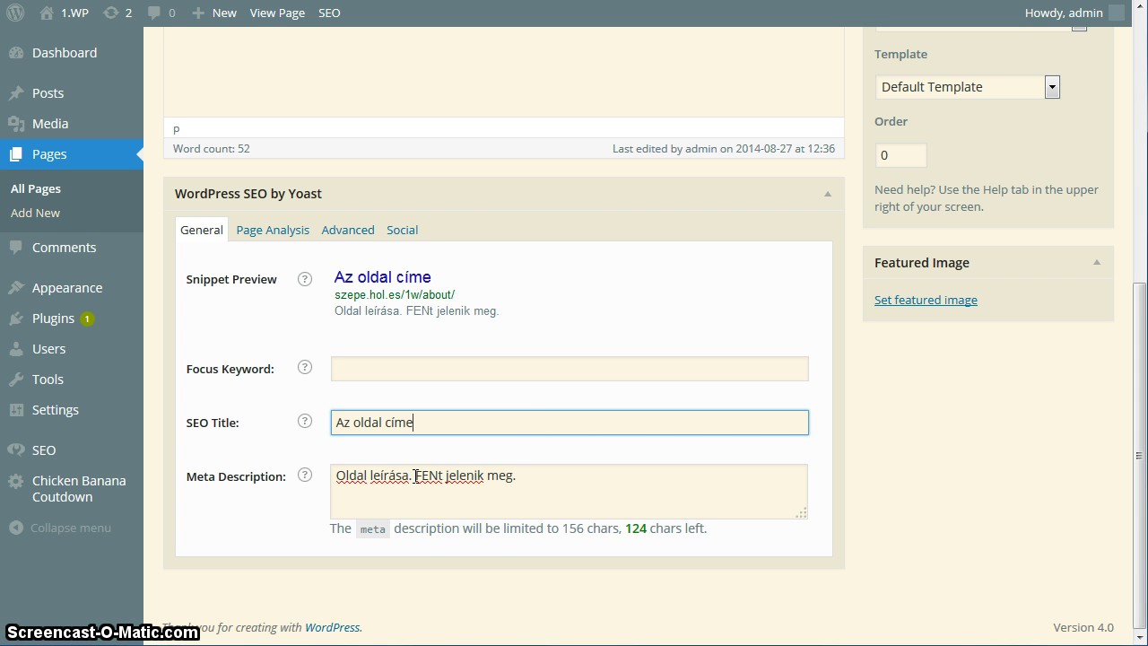
Step: Copy the SEO title "Az oldal címe" and paste it over itself repeatedly so the phrase occurs five times
key(ctrl+a)
key(ctrl+c)
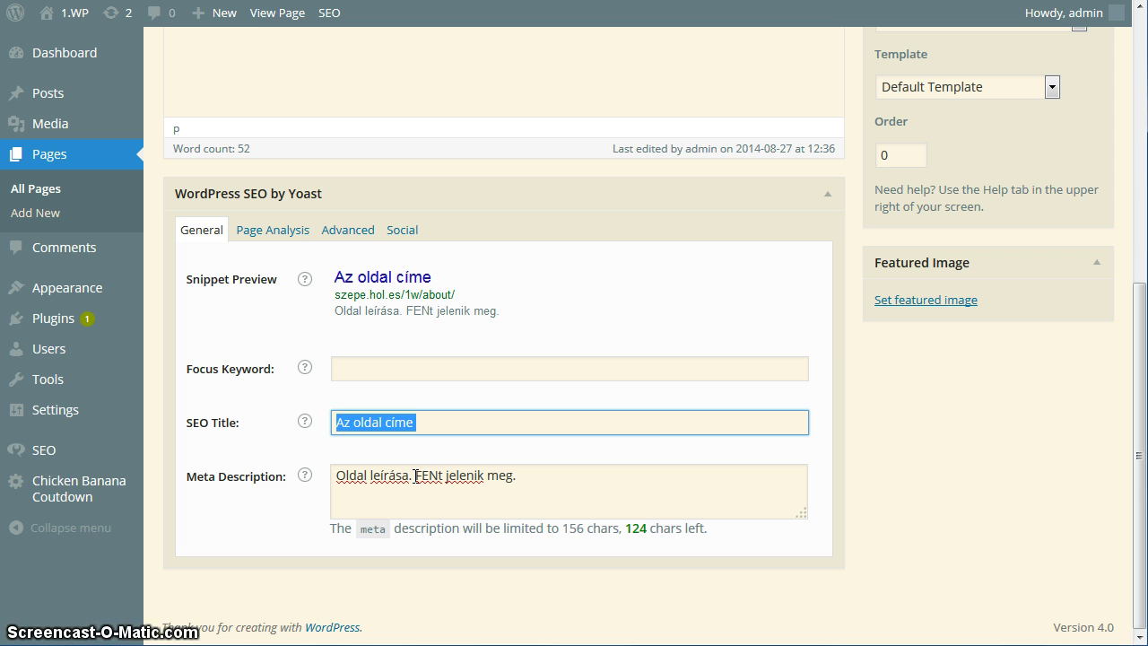
key(ctrl+v)
key(ctrl+v)
key(ctrl+v)
key(ctrl+v)
key(ctrl+v)
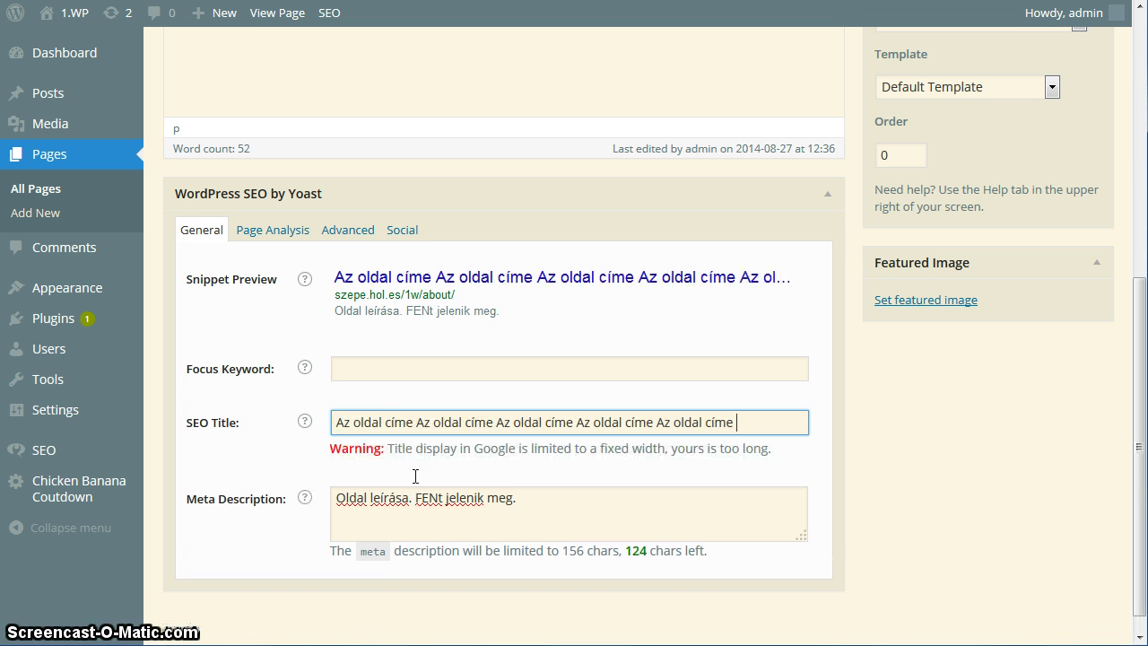
Step: Delete the last "Az oldal címe" from the SEO title, leaving four repetitions
key(BackSpace)
key(BackSpace)
key(BackSpace)
key(BackSpace)
key(BackSpace)
key(BackSpace)
key(BackSpace)
key(BackSpace)
key(BackSpace)
key(BackSpace)
key(BackSpace)
key(BackSpace)
key(BackSpace)
key(BackSpace)
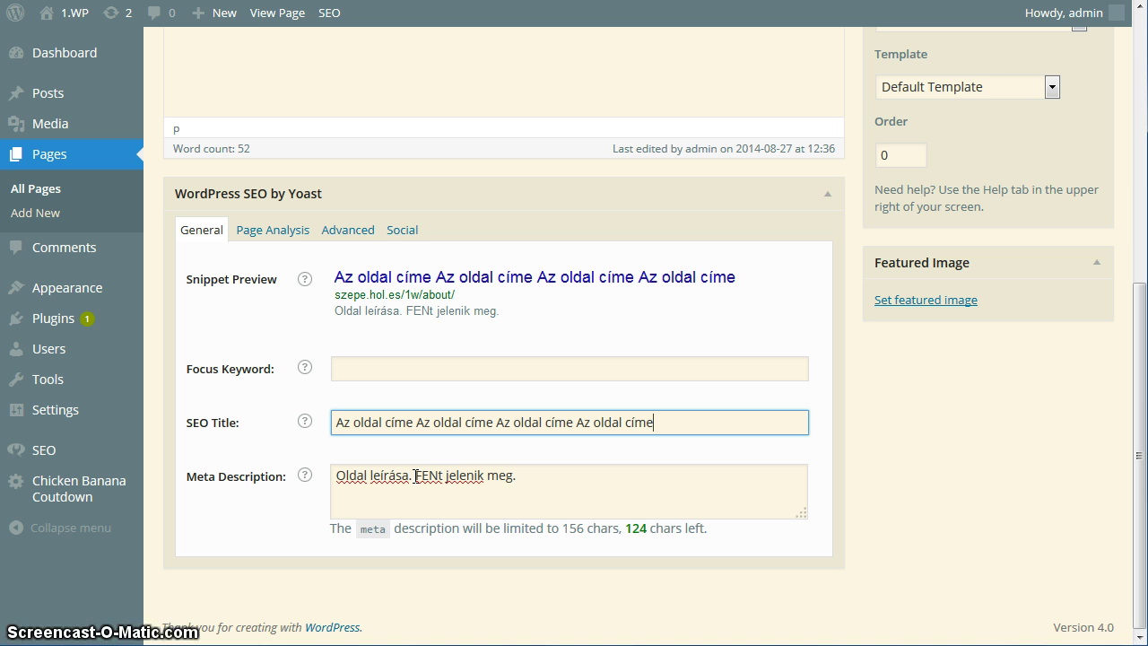
Step: Replace the entire SEO title with five pasted repetitions of "Az oldal címe"
key(ctrl+a)
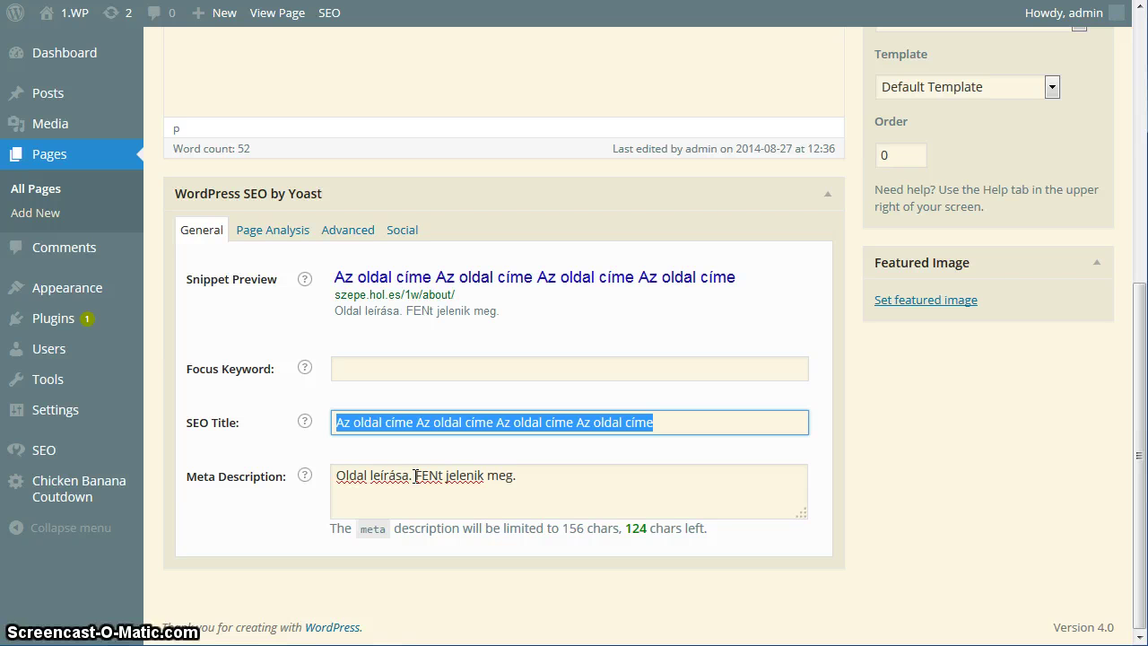
key(ctrl+v)
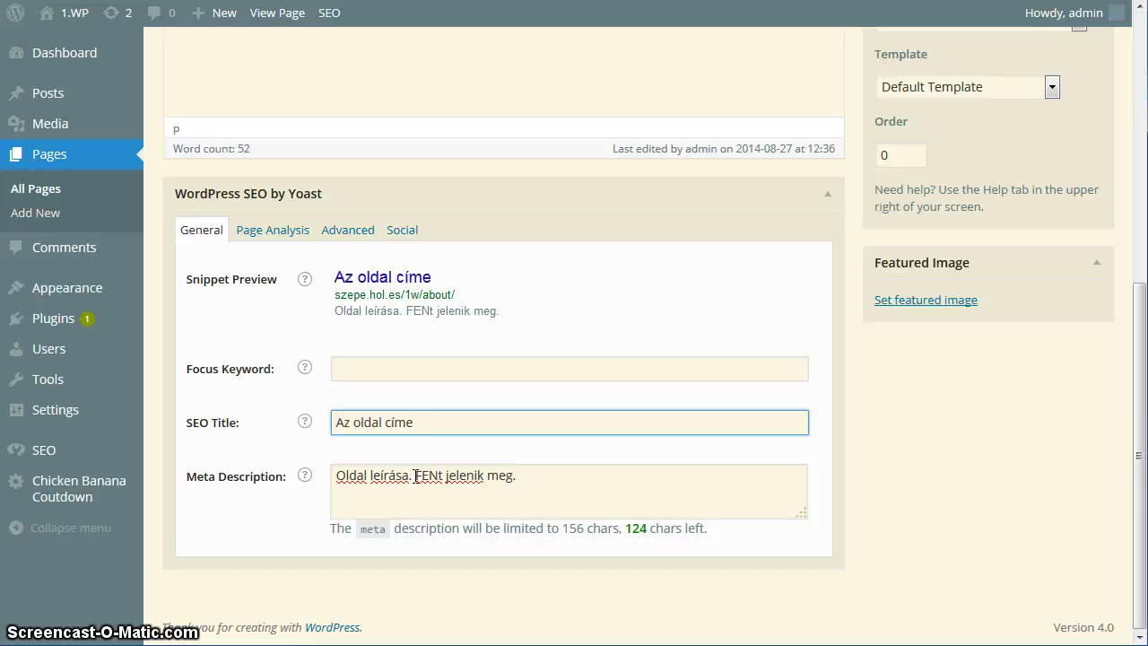
key(ctrl+v)
key(ctrl+v)
key(ctrl+v)
key(ctrl+v)
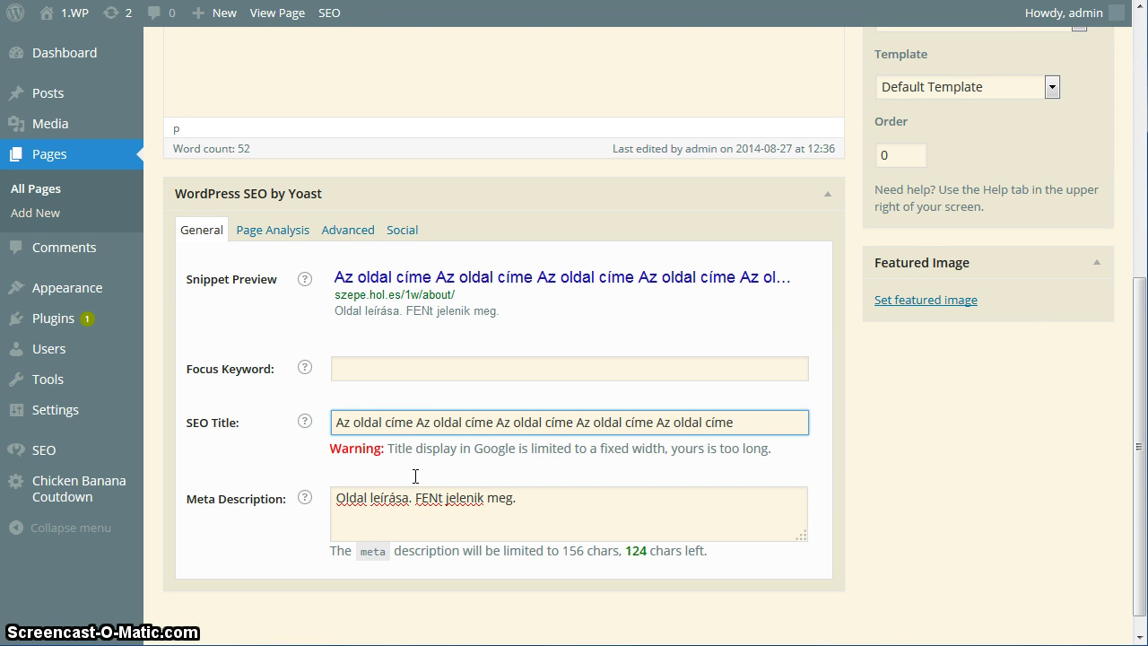
Step: Cut the SEO title back to four repetitions of "Az oldal címe" by removing the fifth one
key(BackSpace)
key(BackSpace)
key(BackSpace)
key(BackSpace)
key(BackSpace)
key(BackSpace)
key(BackSpace)
key(BackSpace)
key(BackSpace)
key(BackSpace)
key(BackSpace)
key(BackSpace)
key(BackSpace)
key(BackSpace)
key(BackSpace)
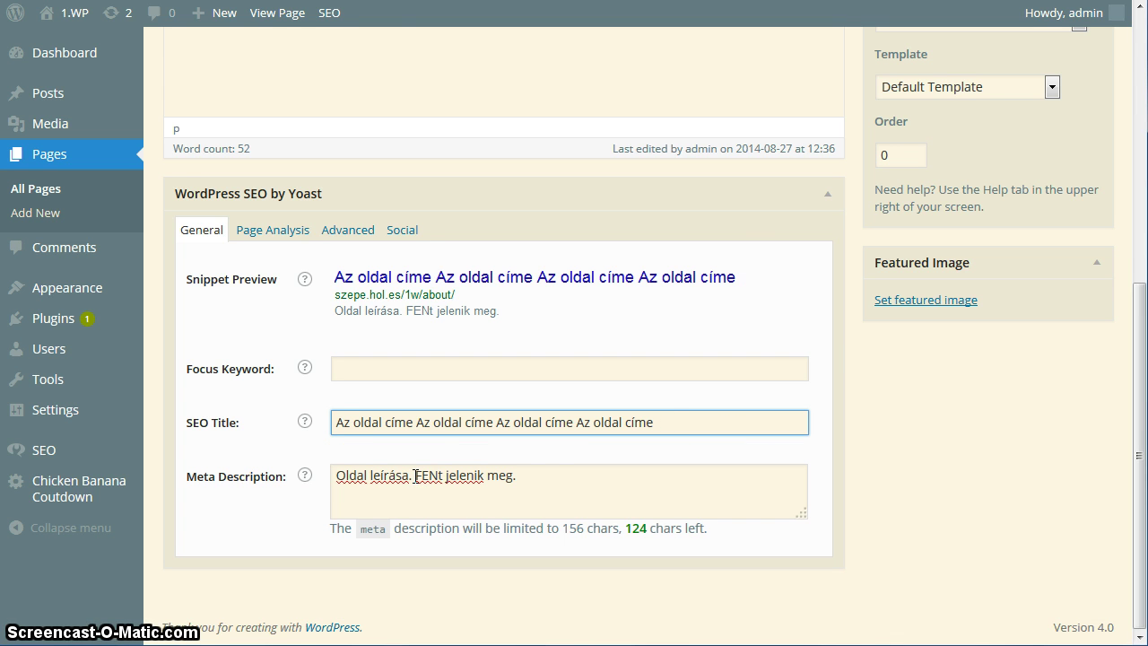
Step: Copy the Emineo entry's title from the Google results and paste it as the About page's SEO title, replacing the existing text
key(ctrl+Tab)
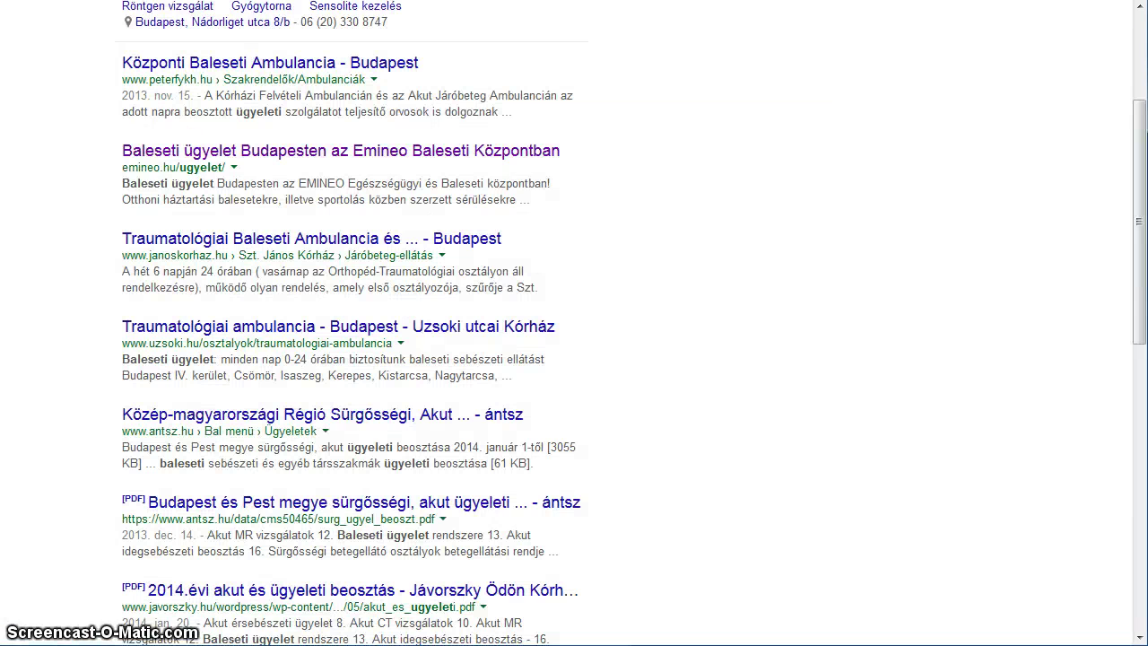
drag(104, 155, 551, 153)
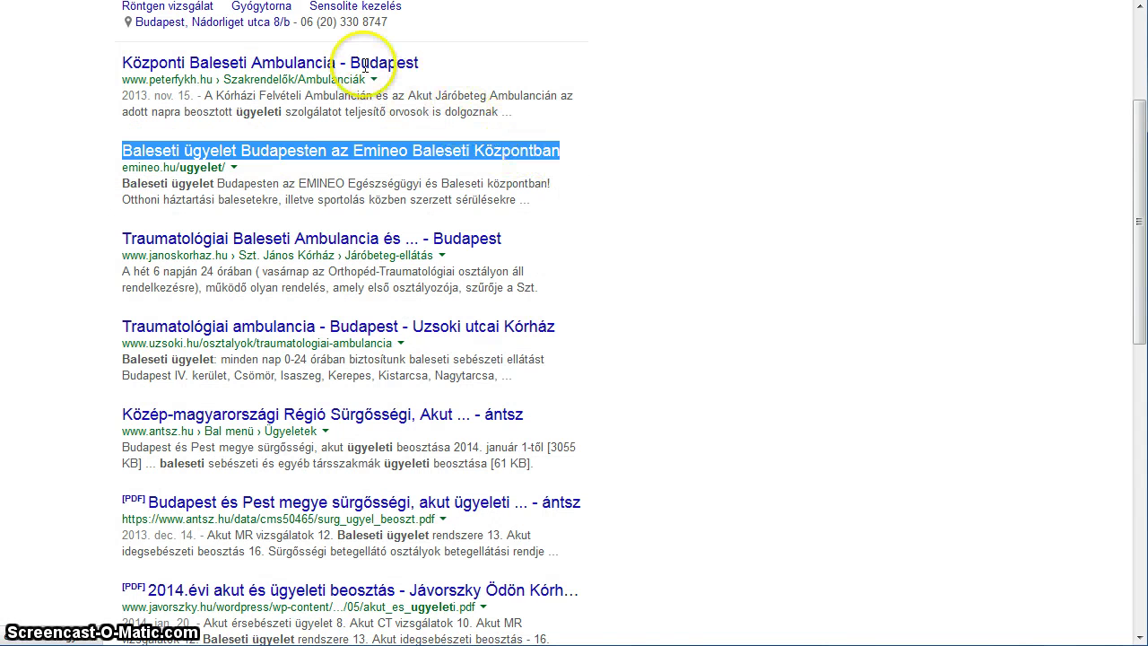
key(ctrl+Tab)
drag(674, 423, 277, 397)
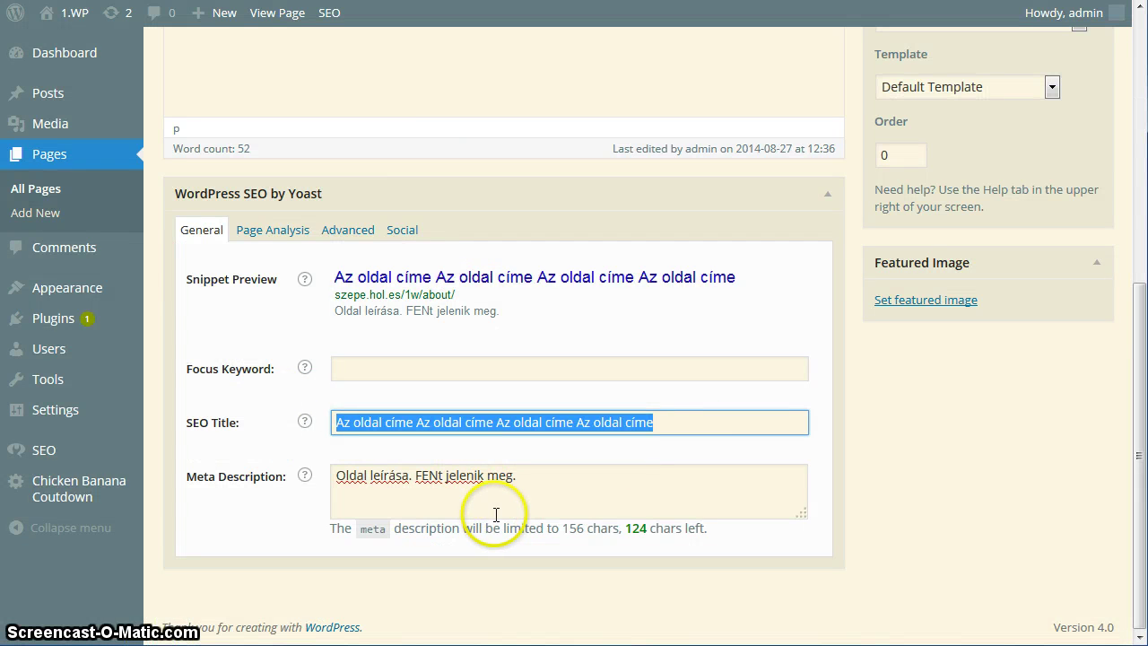
key(ctrl+v)
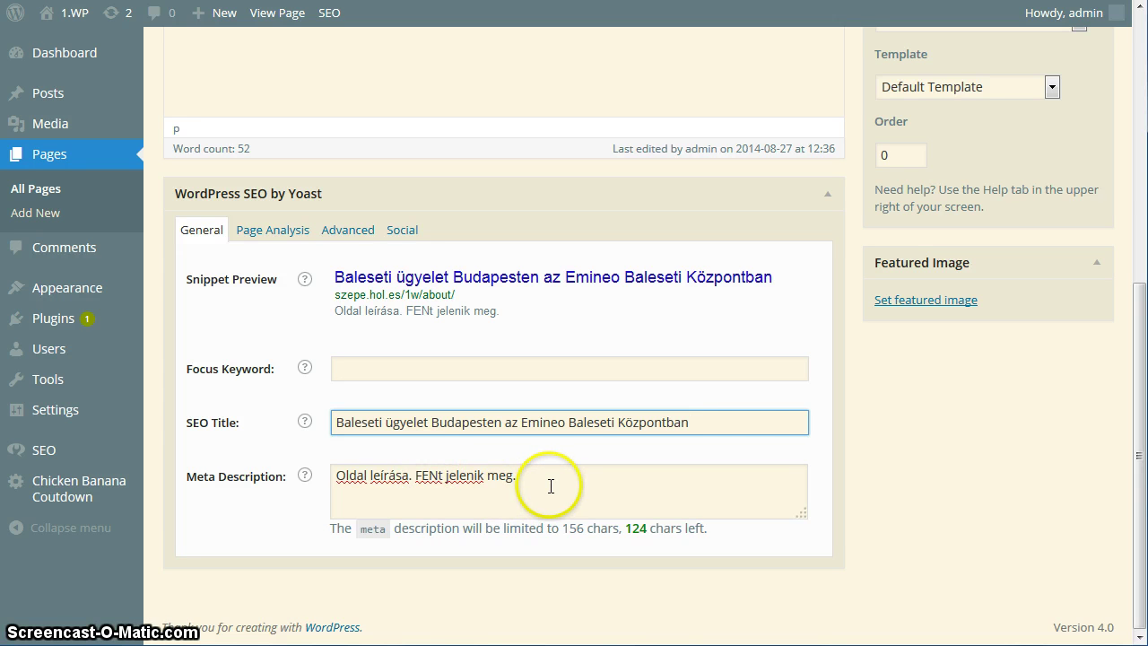
Step: Replace the meta description with the Emineo entry's two-line description copied from the Google results, without the trailing ellipsis
drag(543, 478, 337, 476)
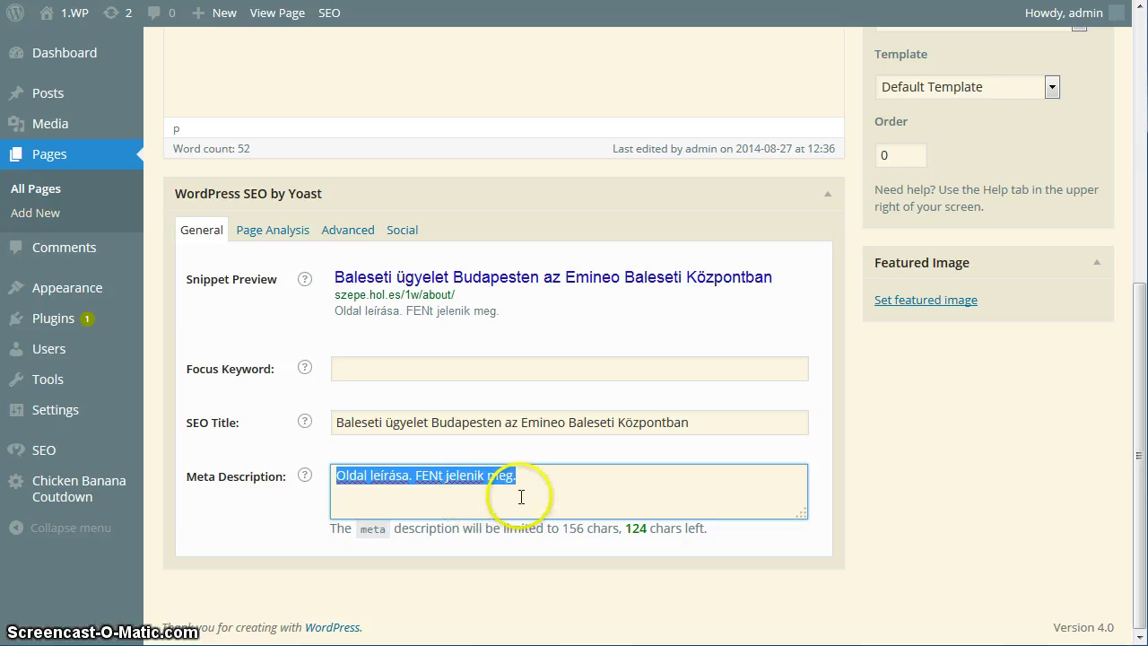
key(ctrl+Tab)
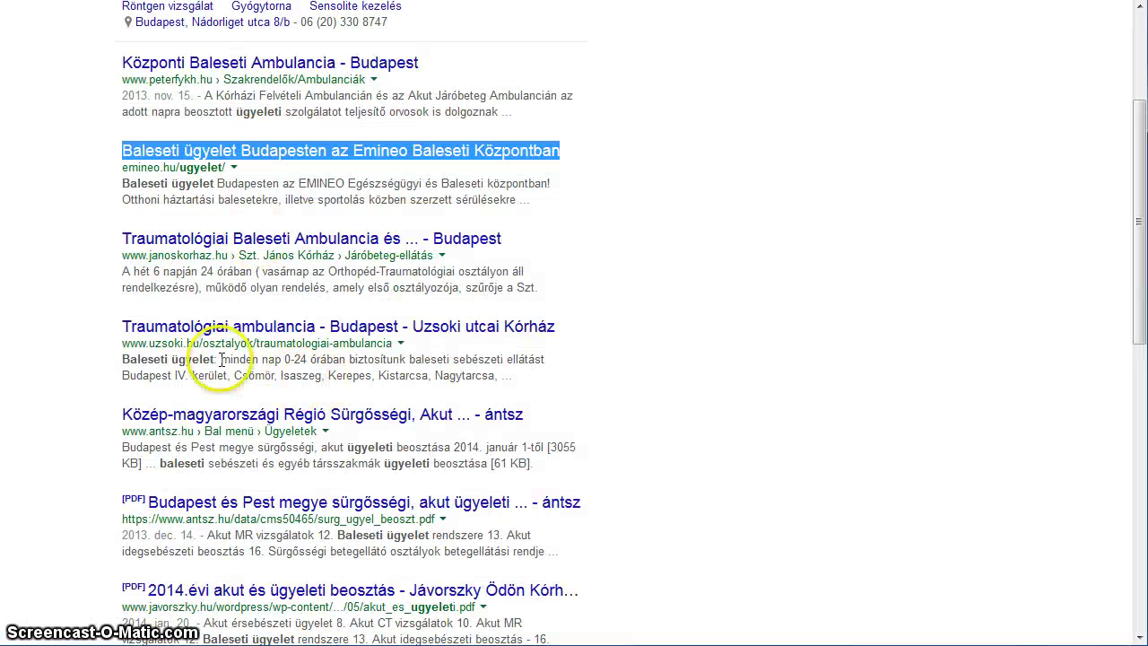
drag(126, 183, 516, 201)
key(ctrl+c)
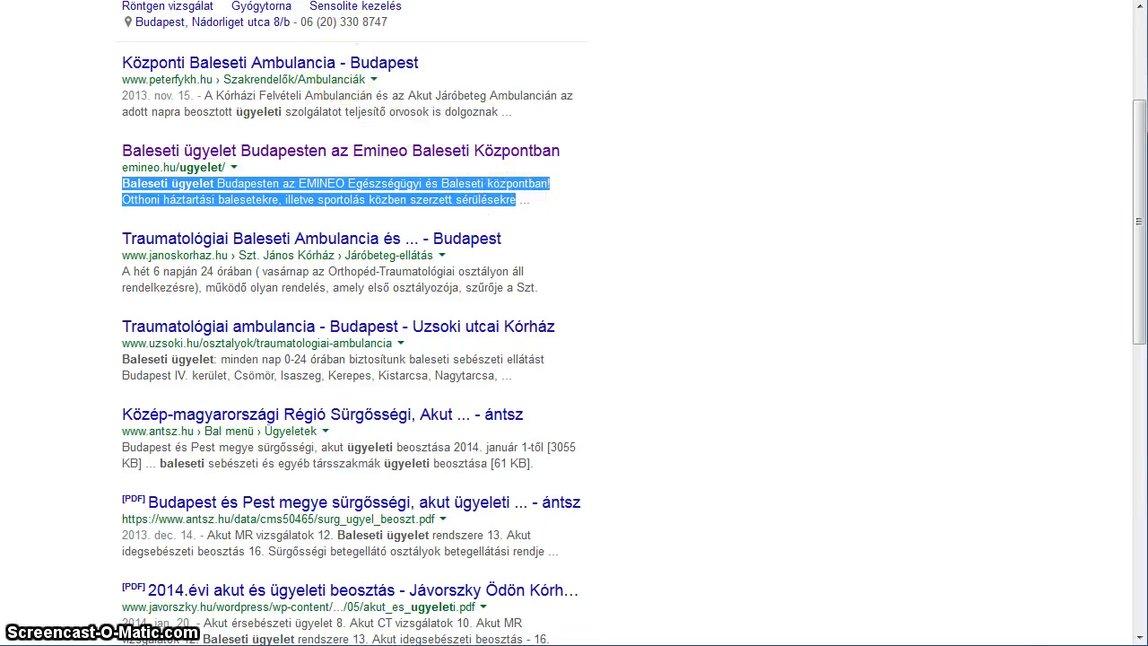
key(ctrl+Tab)
key(ctrl+v)
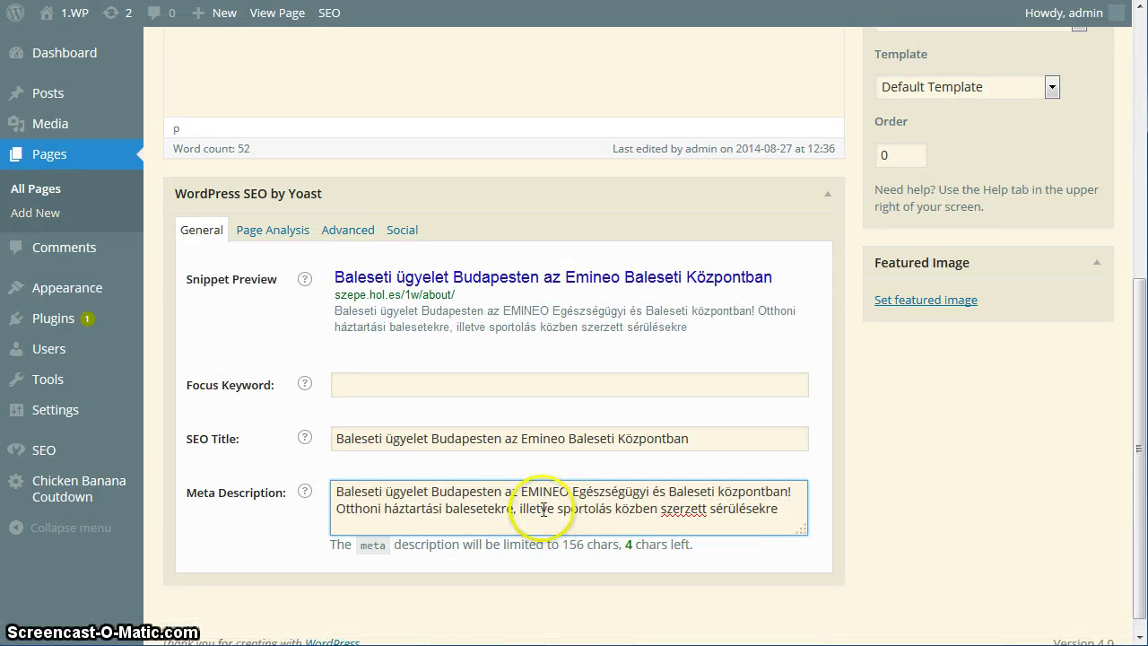
Step: Append the filler text "ldfsdfl" to the end of the meta description to test its character limit
double_click(627, 543)
click(632, 556)
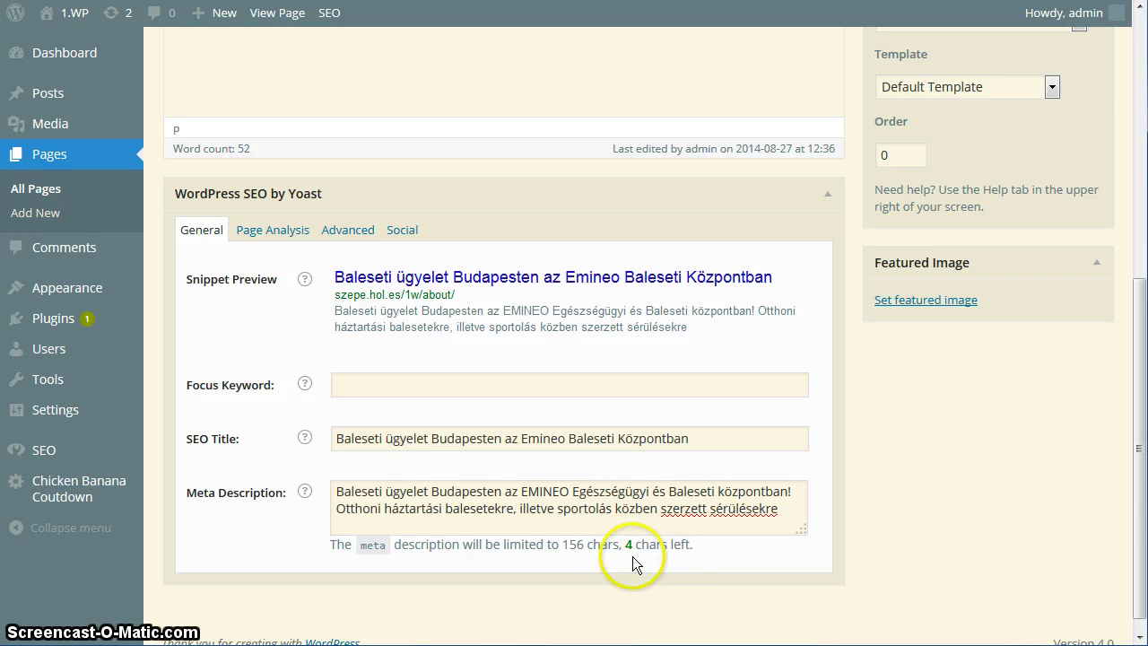
click(779, 508)
click(778, 508)
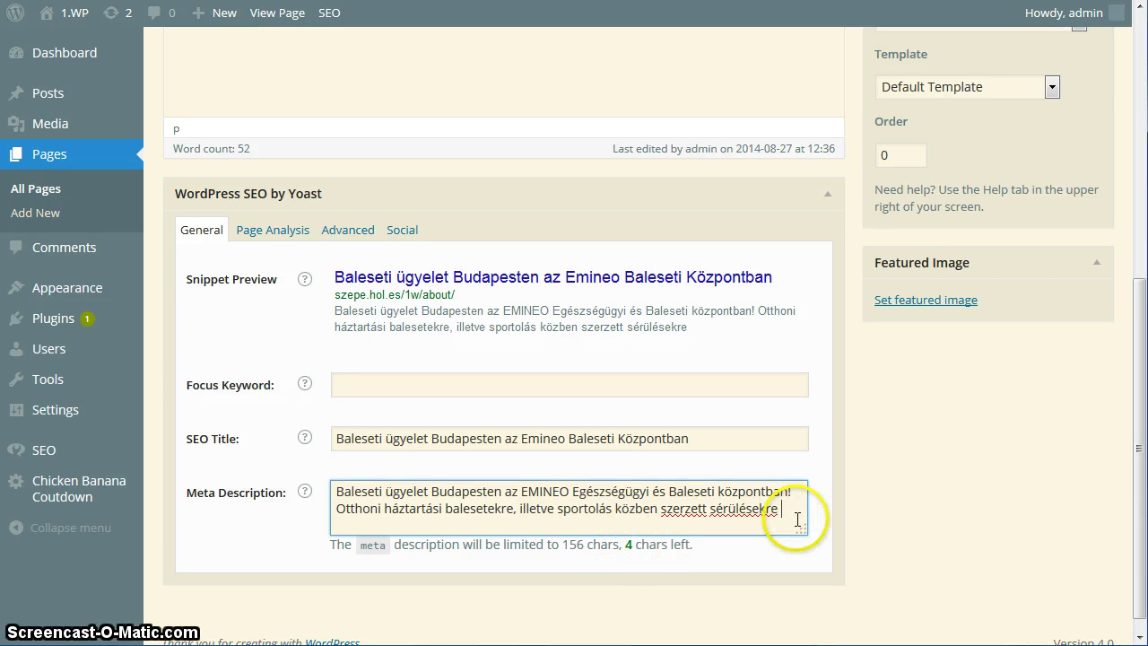
text(ldfsdfl)
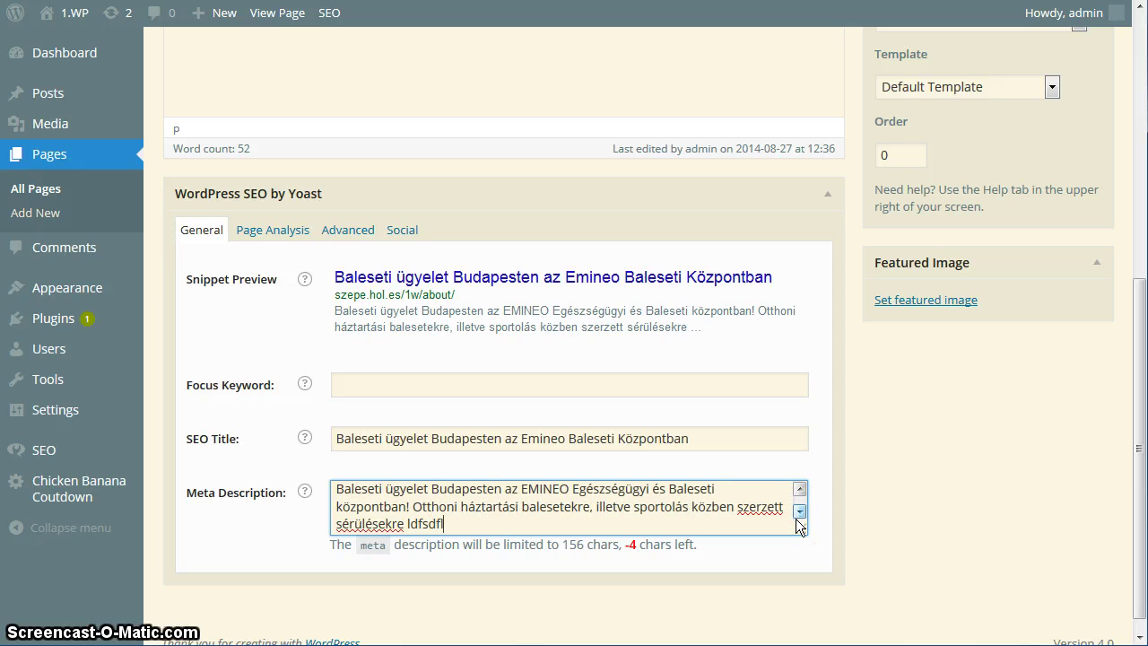
Step: Delete the filler text and the word "sérülésekre" so the meta description ends with "szerzett"
key(BackSpace)
key(BackSpace)
key(BackSpace)
key(BackSpace)
key(BackSpace)
key(BackSpace)
key(BackSpace)
key(BackSpace)
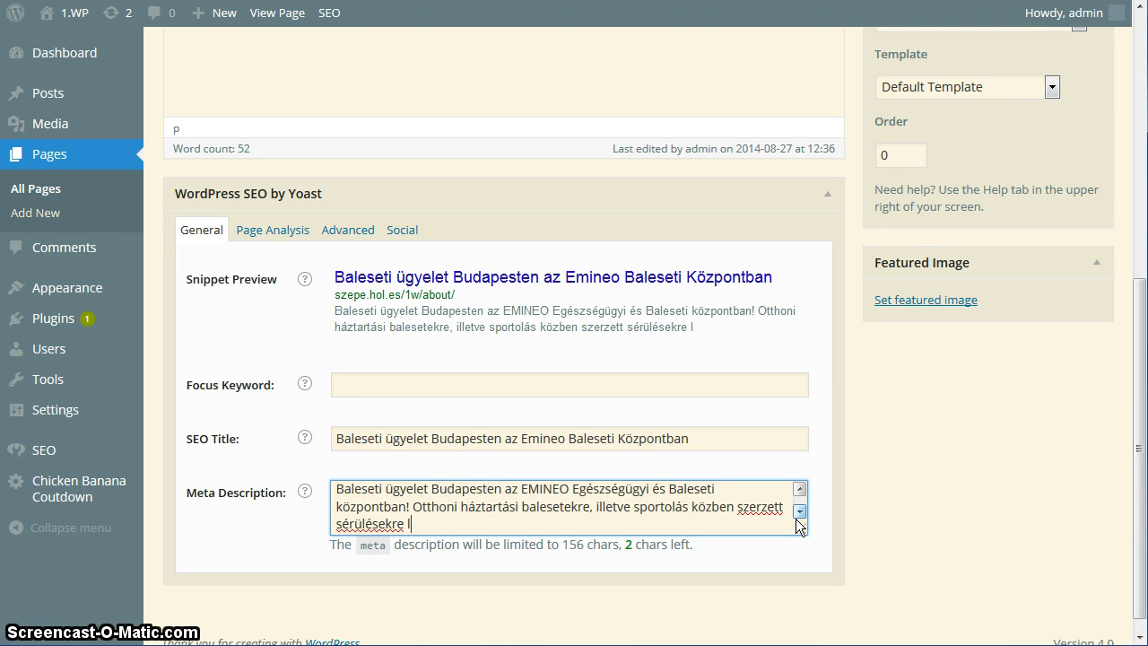
key(BackSpace)
key(BackSpace)
key(BackSpace)
key(BackSpace)
key(BackSpace)
key(BackSpace)
key(BackSpace)
key(BackSpace)
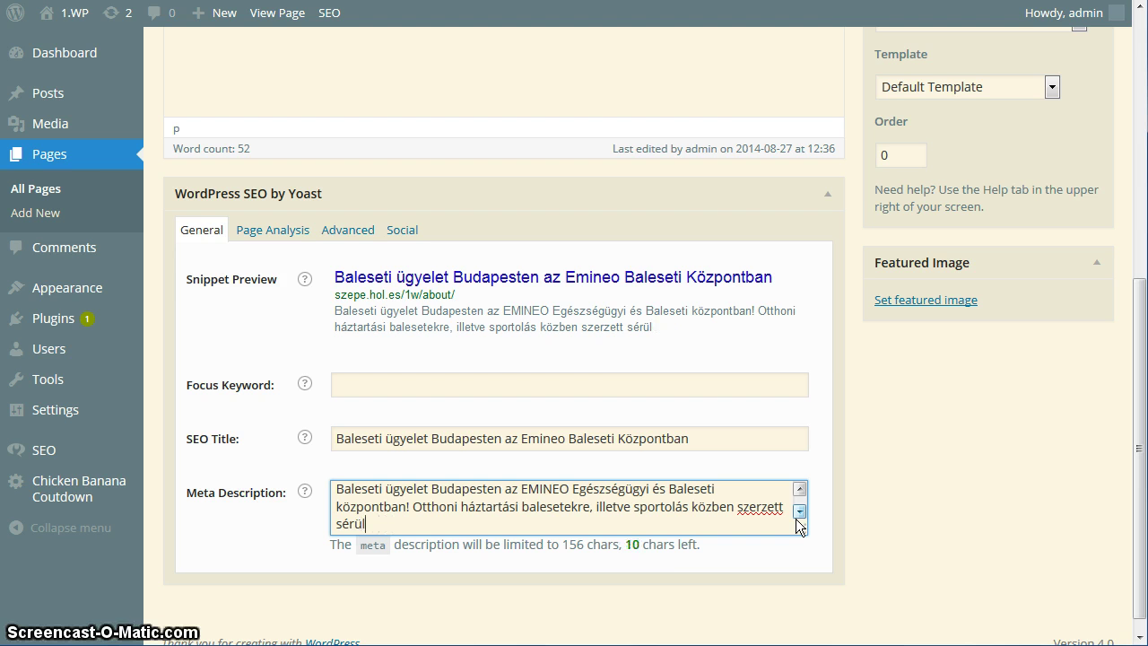
key(BackSpace)
key(BackSpace)
key(BackSpace)
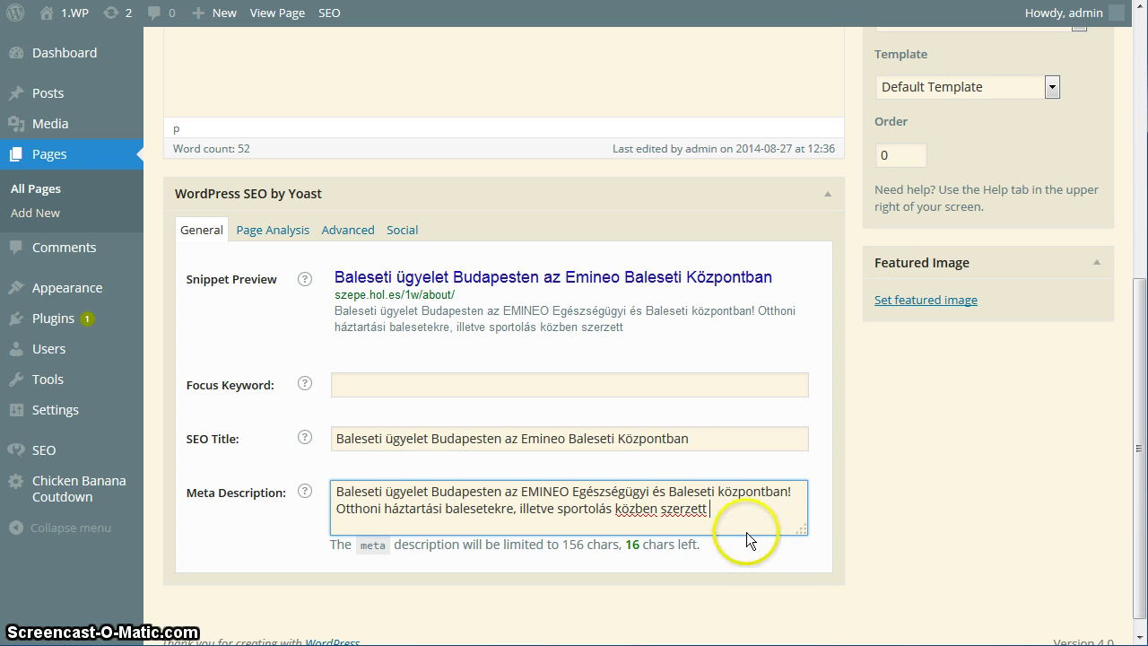
drag(747, 532, 565, 495)
click(340, 494)
click(567, 493)
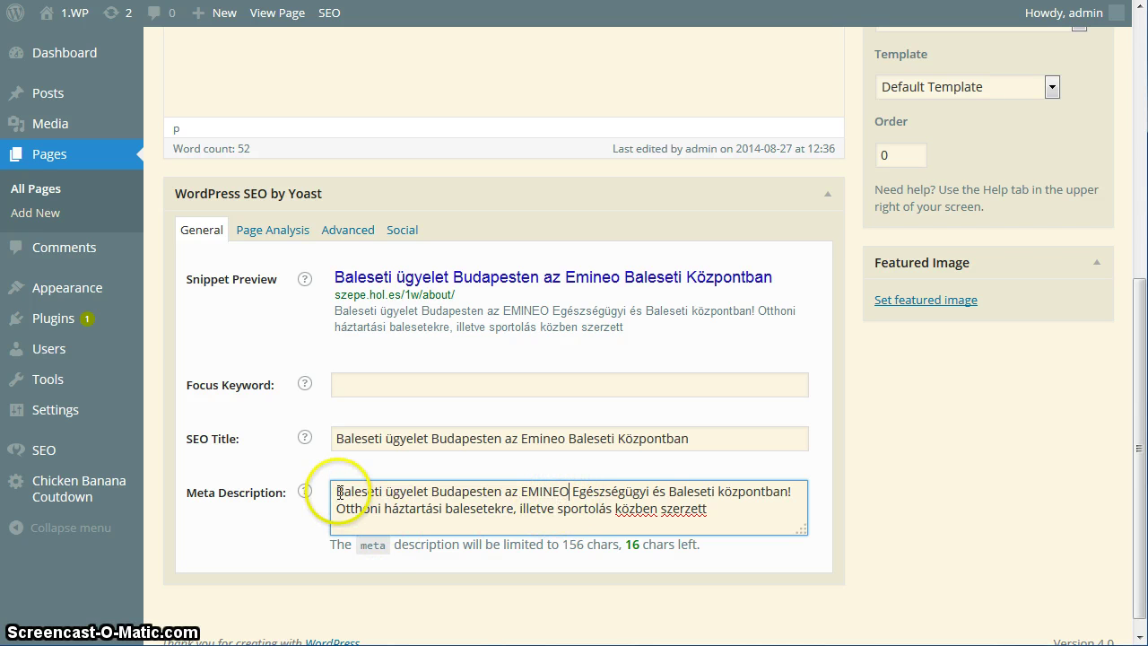
click(354, 438)
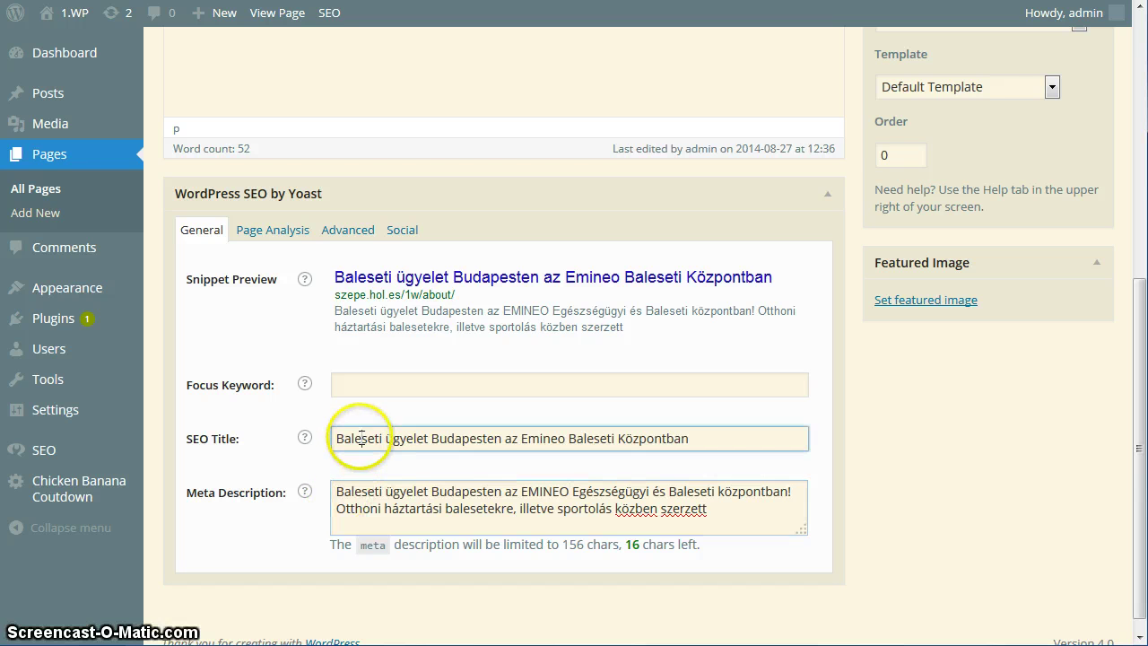
click(375, 493)
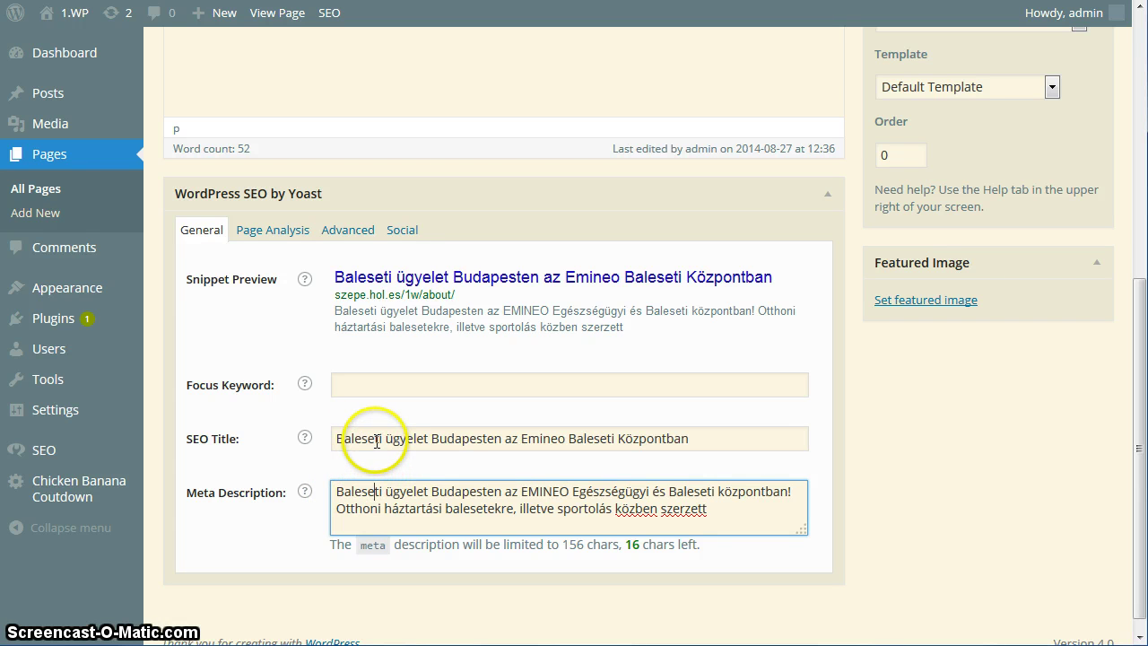
click(376, 439)
Step: Enter "baleseti ügyelet" as the page's focus keyword
click(358, 387)
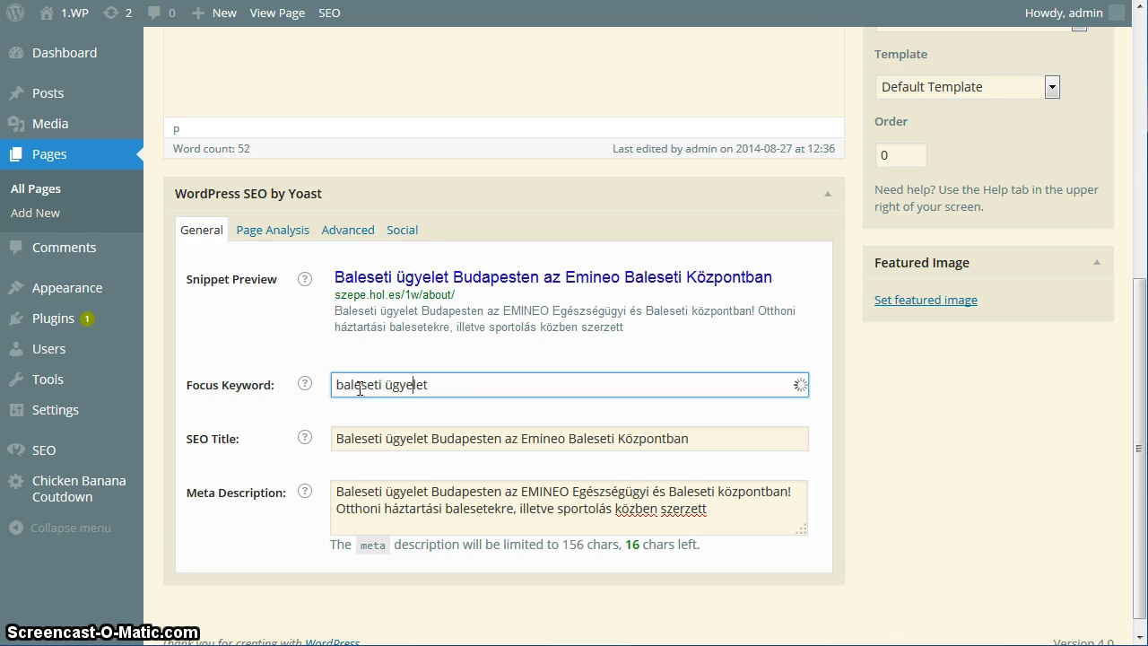
click(389, 388)
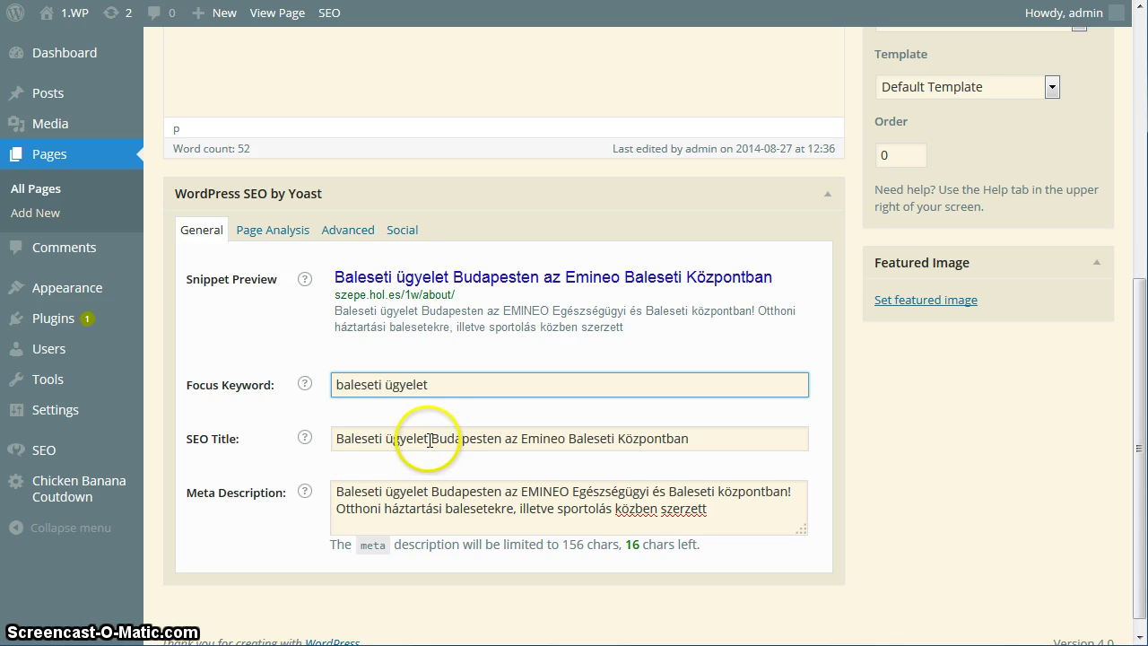
Step: Locate "Baleseti ügyelet" in the SEO title and meta description, and examine how Google's Emineo entry displays the same phrase
drag(430, 440, 323, 438)
scroll(359, 567, down, 2)
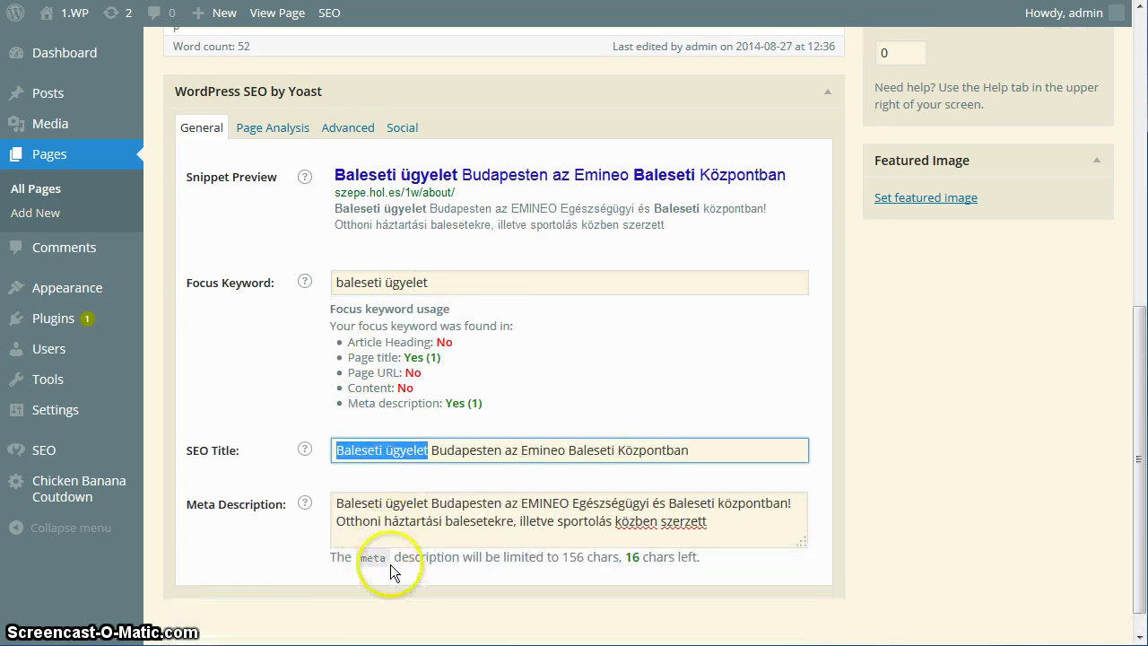
scroll(390, 565, down, 1)
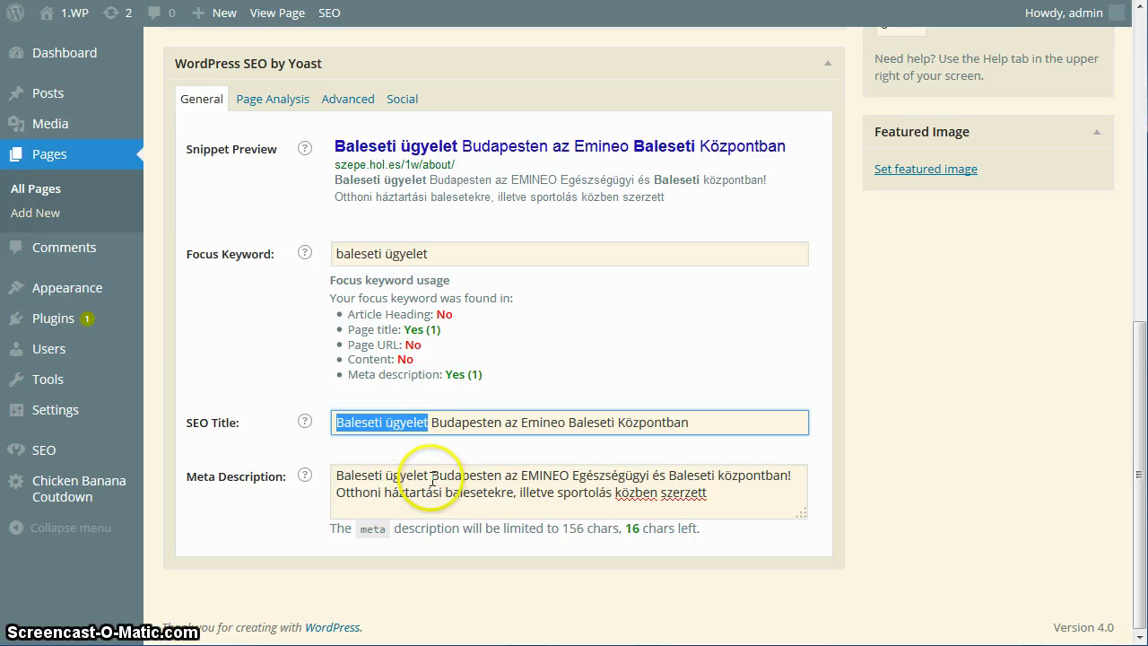
drag(429, 475, 315, 472)
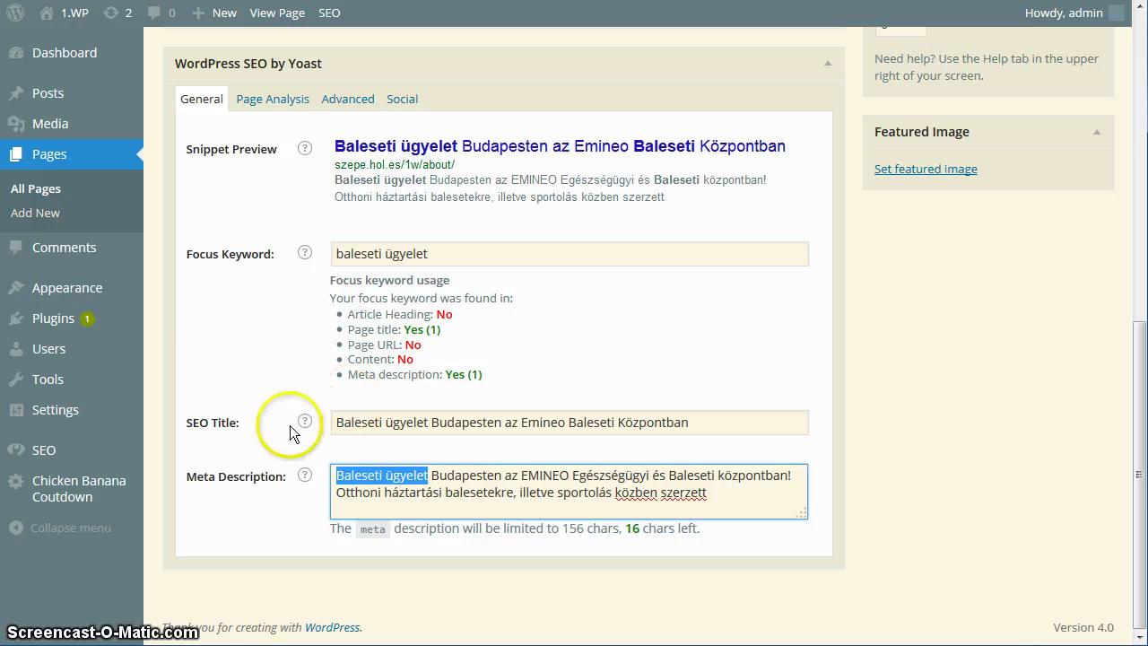
click(428, 468)
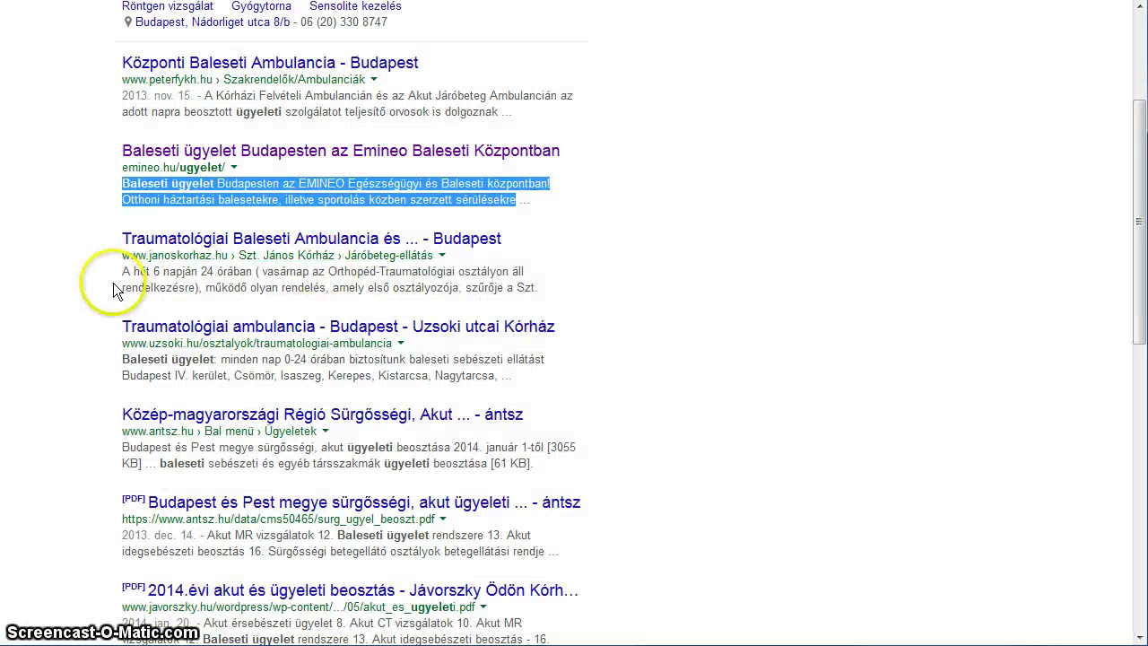
click(70, 283)
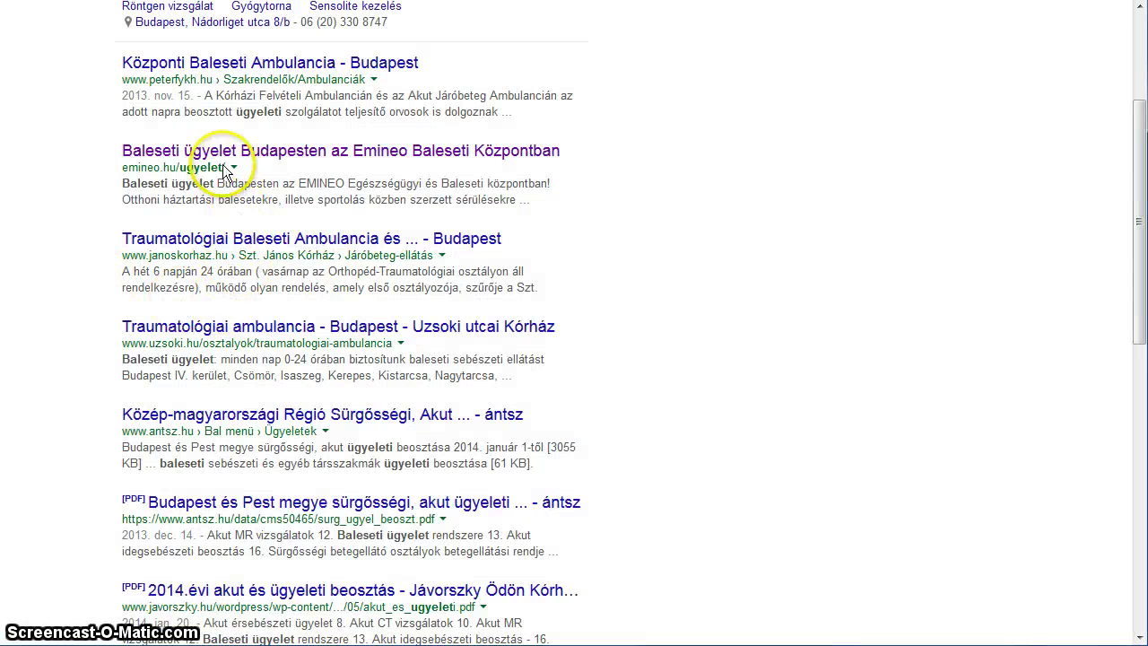
drag(124, 184, 218, 184)
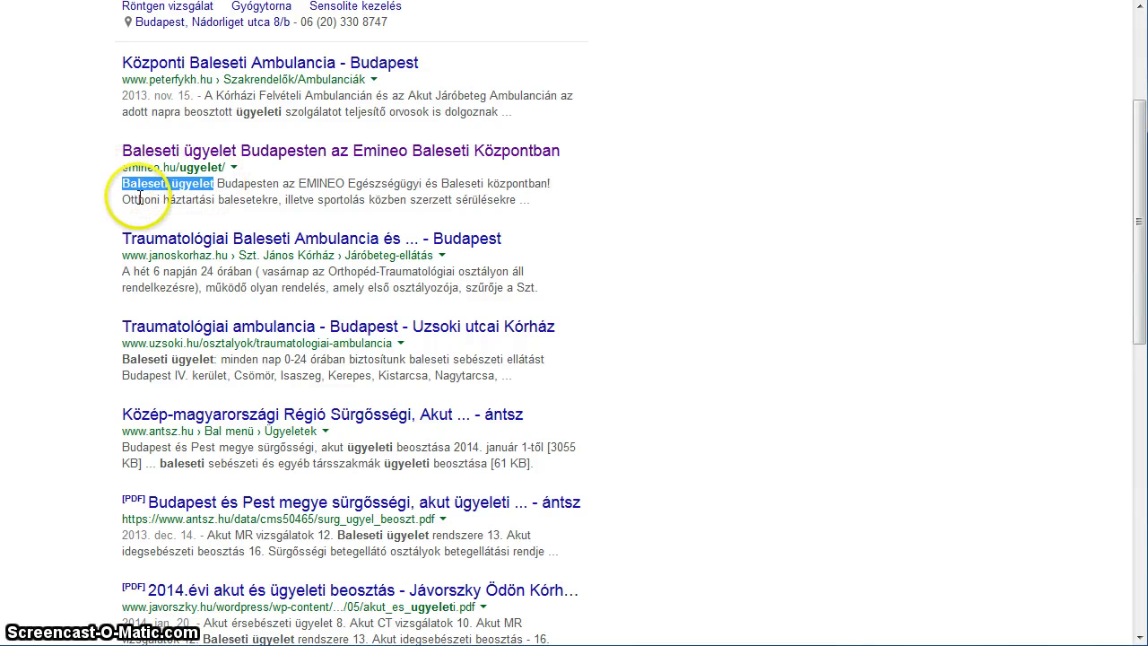
click(251, 200)
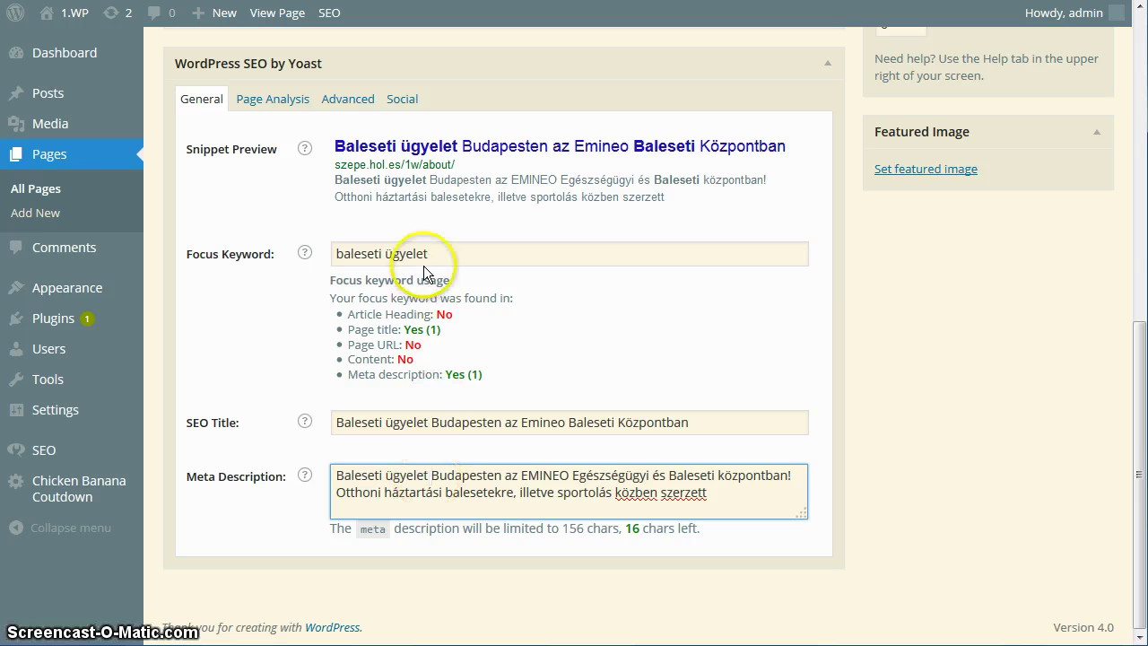
Step: Back in the page editor, examine where the focus keyword's words occur in the SEO title and meta description
drag(430, 425, 332, 422)
click(334, 422)
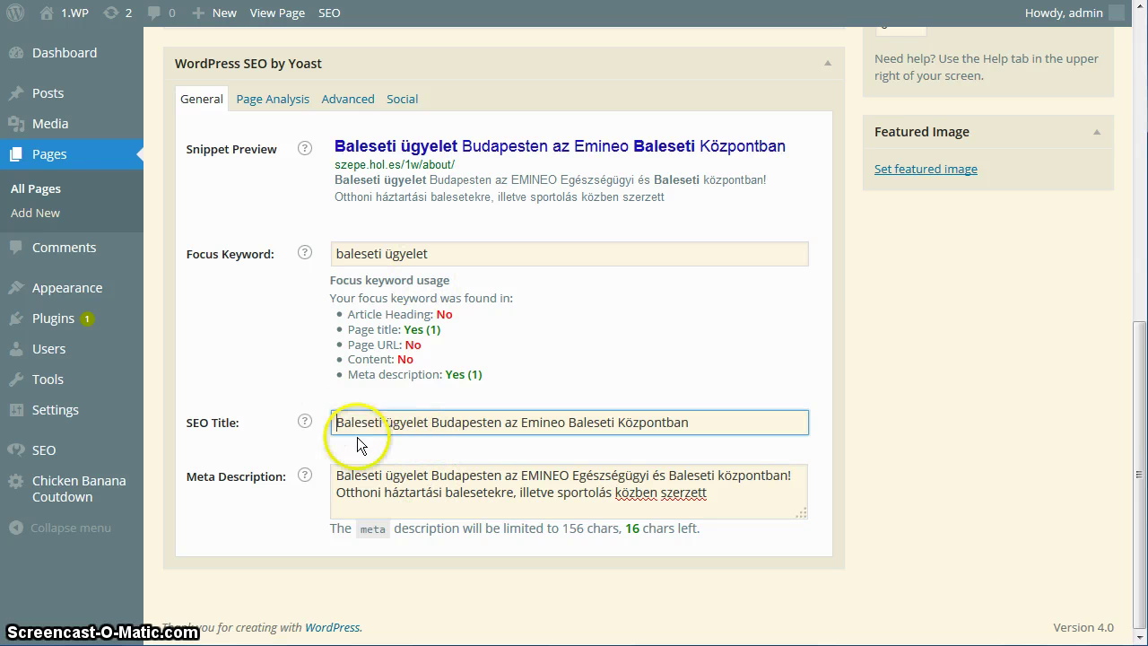
drag(428, 478, 333, 487)
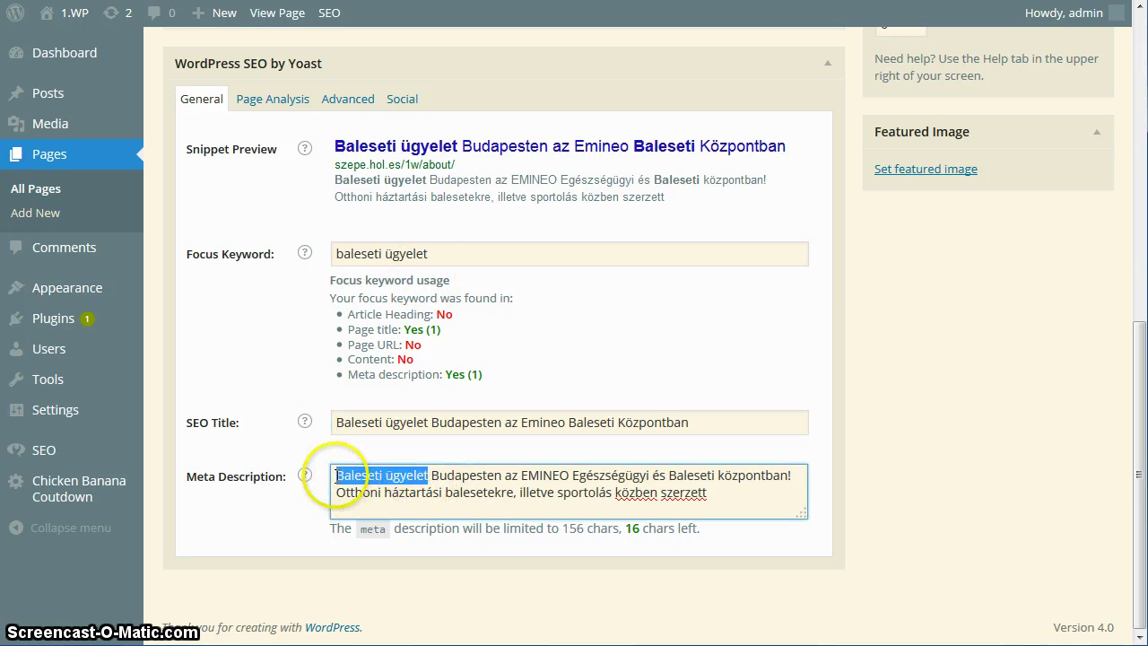
click(431, 476)
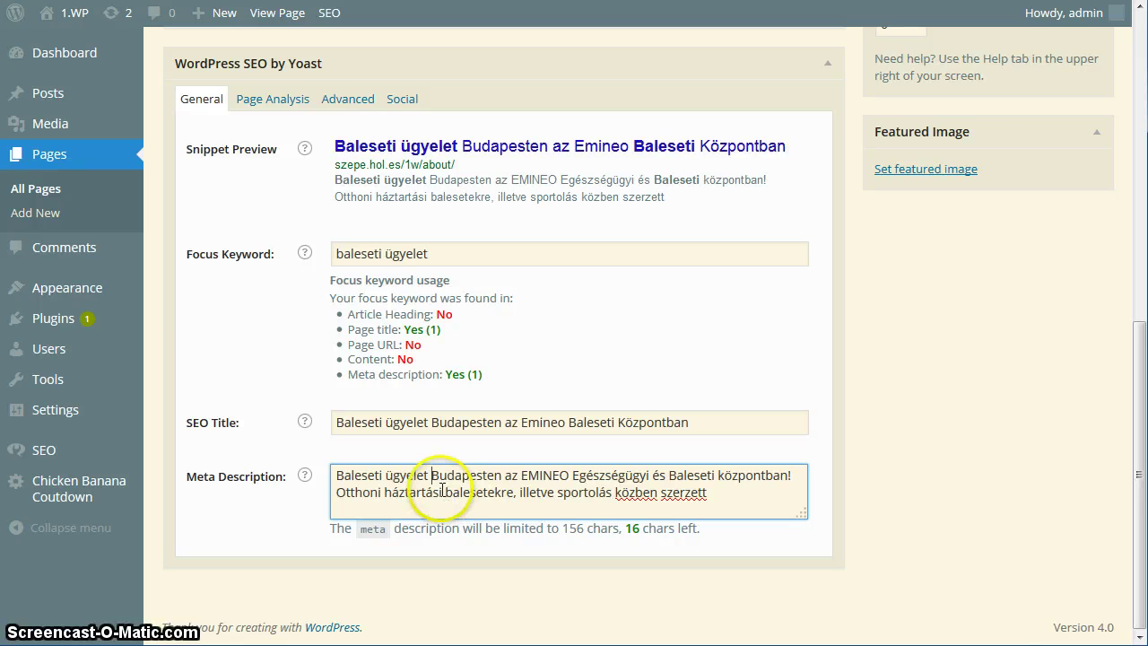
click(431, 477)
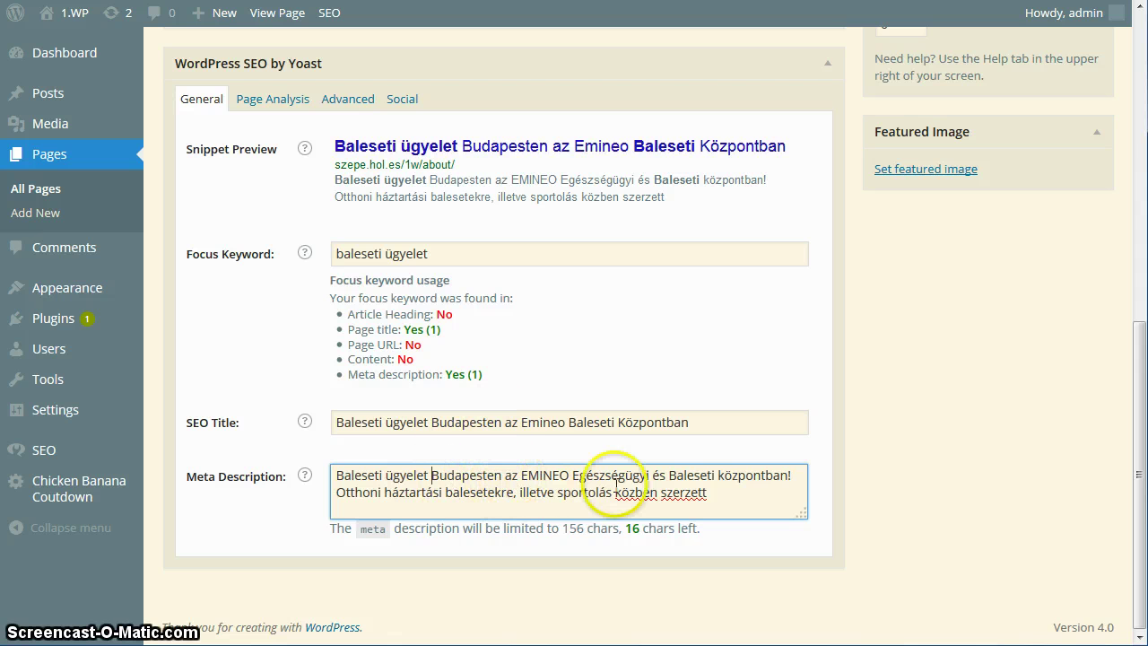
double_click(354, 476)
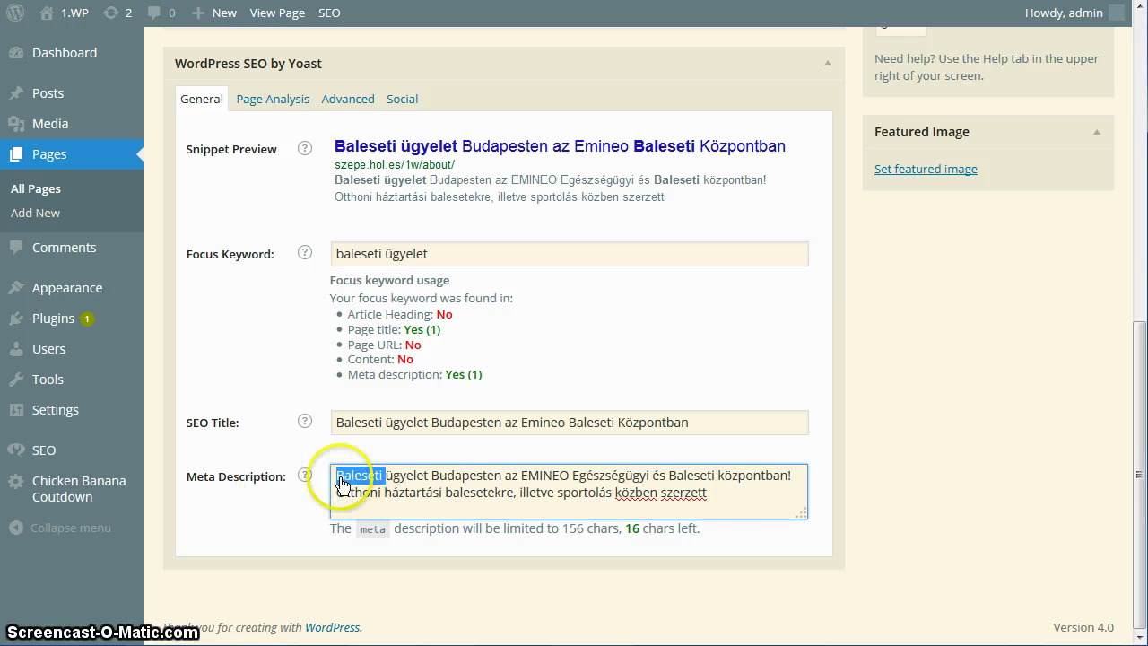
double_click(695, 475)
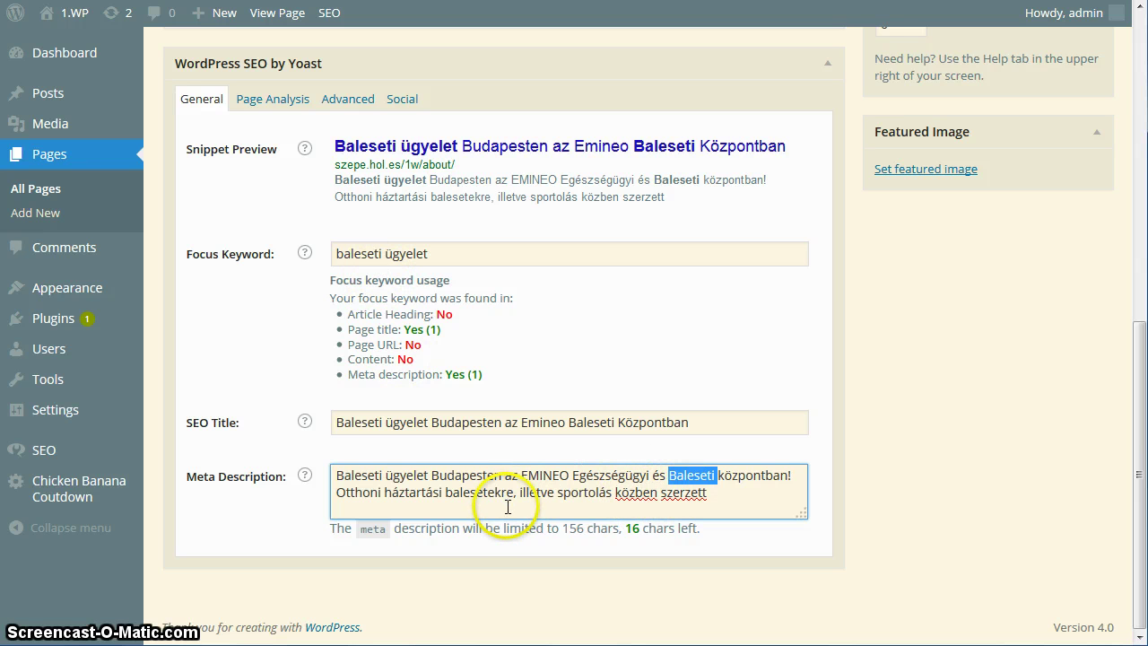
Step: Replace "közben szerzett" at the end of the meta description with "... ügyelet" and check it in the snippet preview
double_click(406, 254)
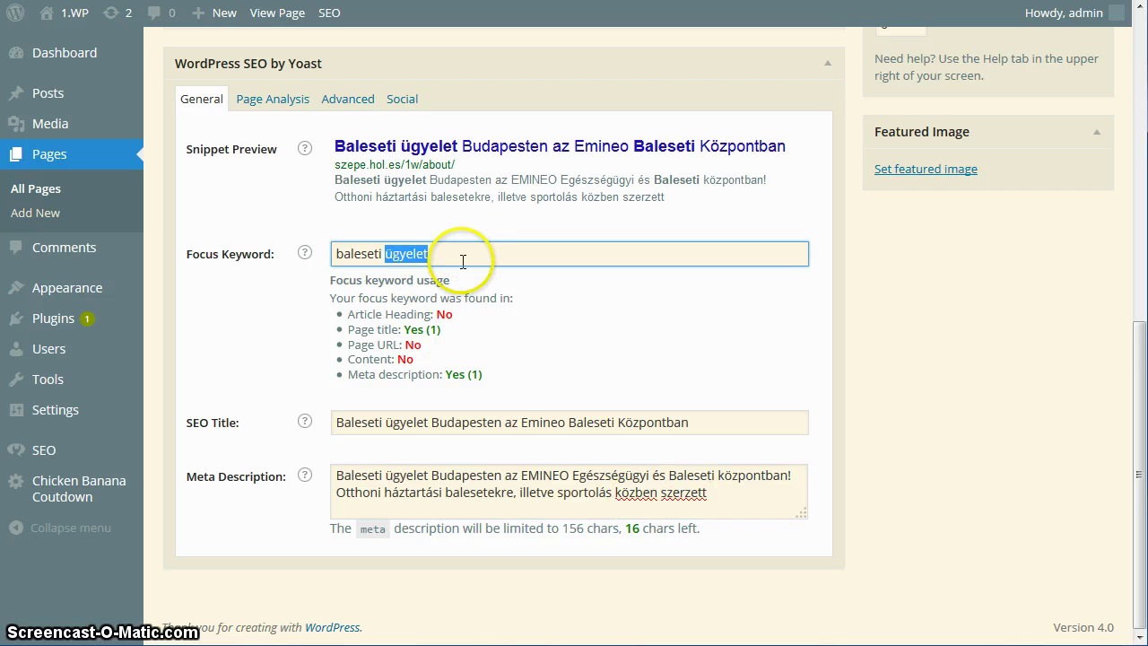
drag(709, 492, 612, 494)
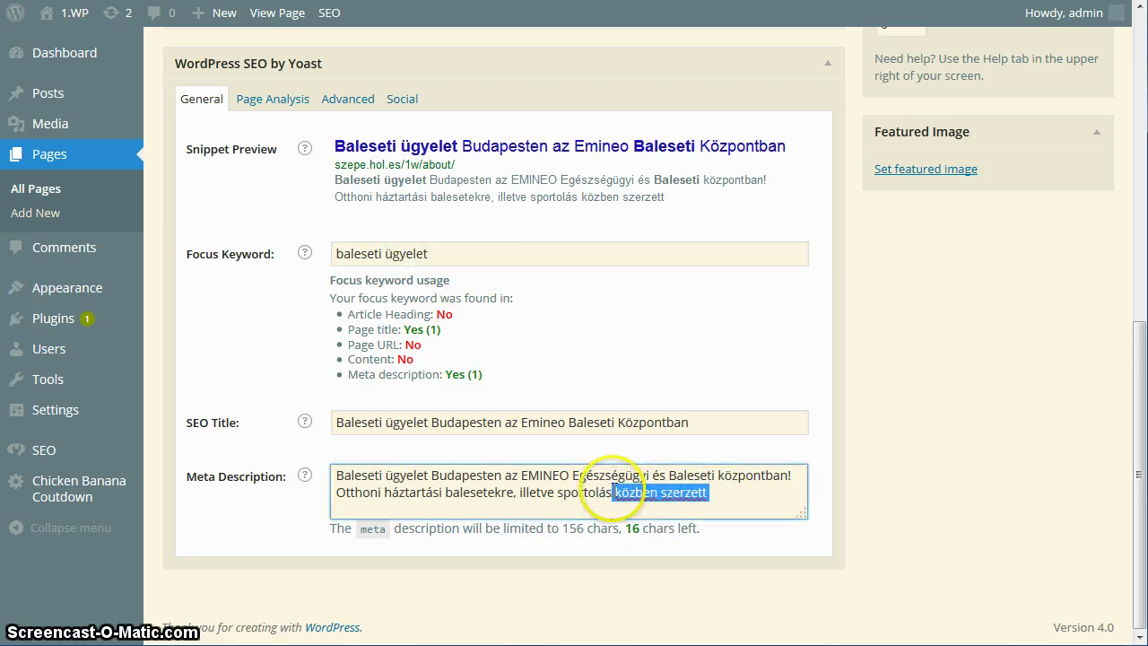
text(. ügyelet)
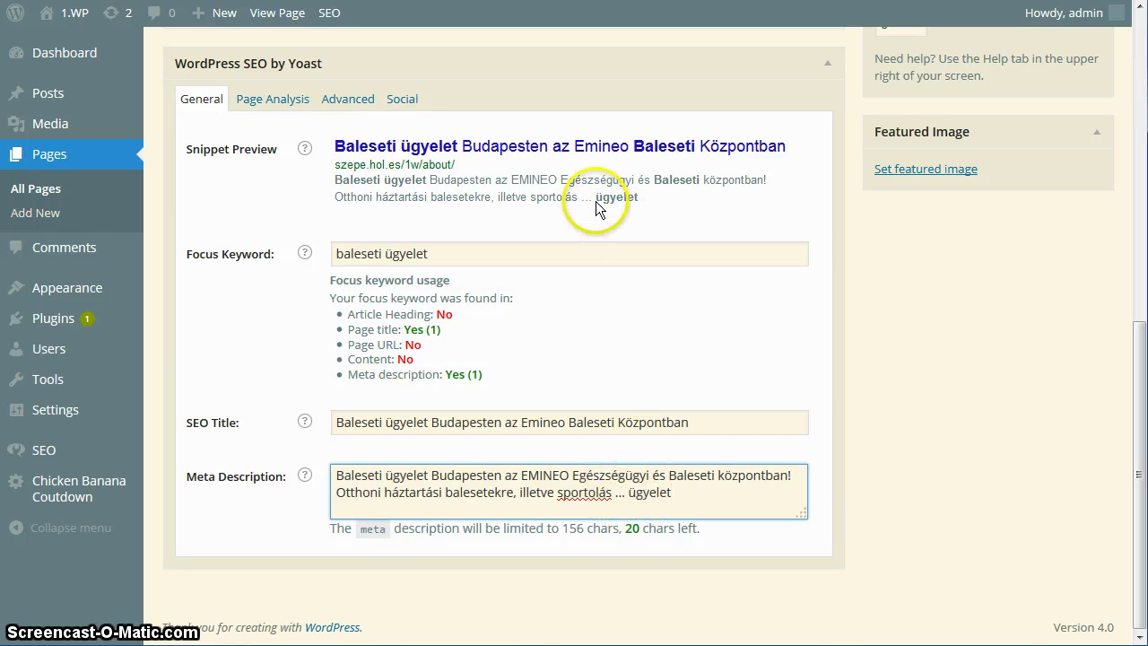
mouse_move(596, 197)
mouse_down()
mouse_move(639, 202)
mouse_move(597, 202)
mouse_up()
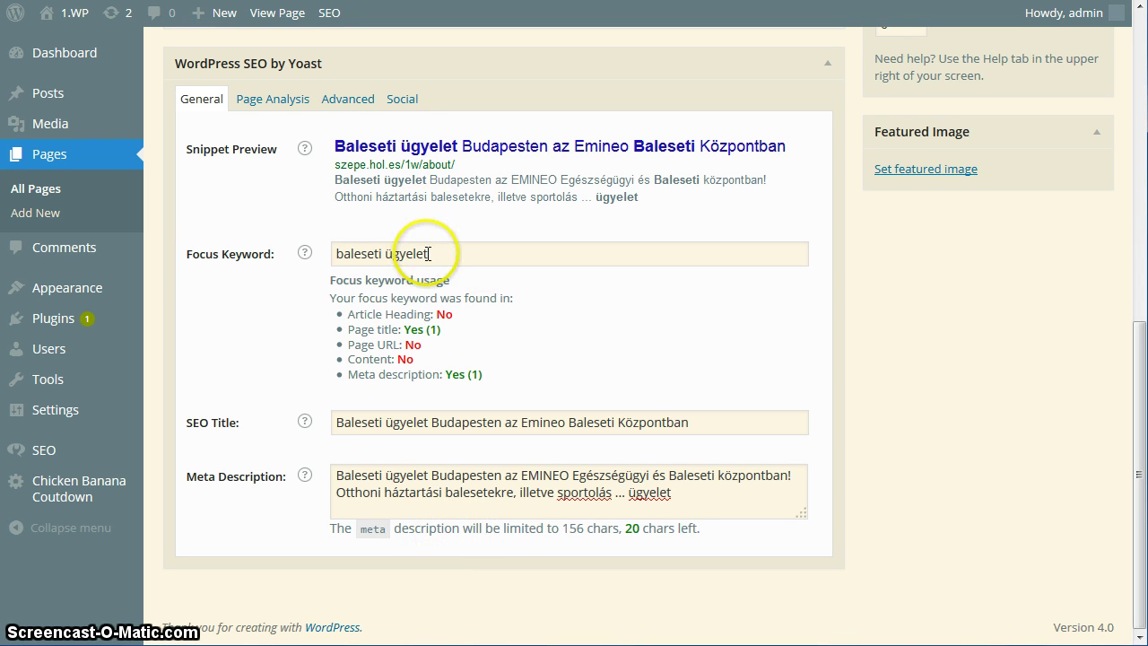
Step: Review the wording of the SEO title and the whole meta description for placement of the focus keyword
click(456, 422)
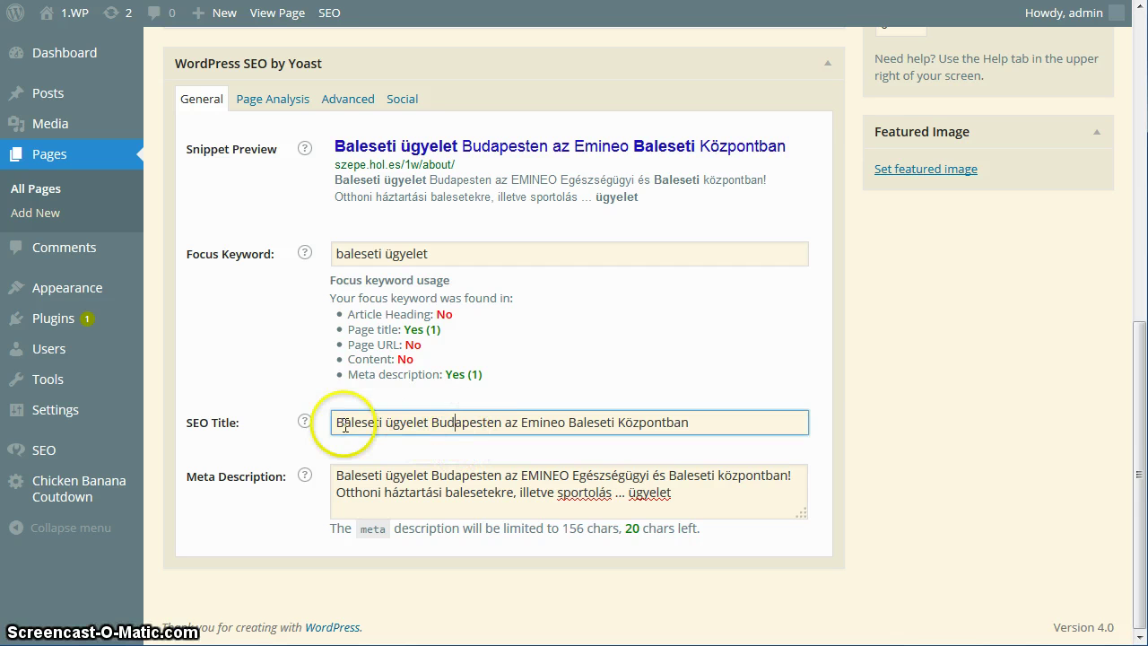
drag(339, 422, 515, 423)
click(515, 422)
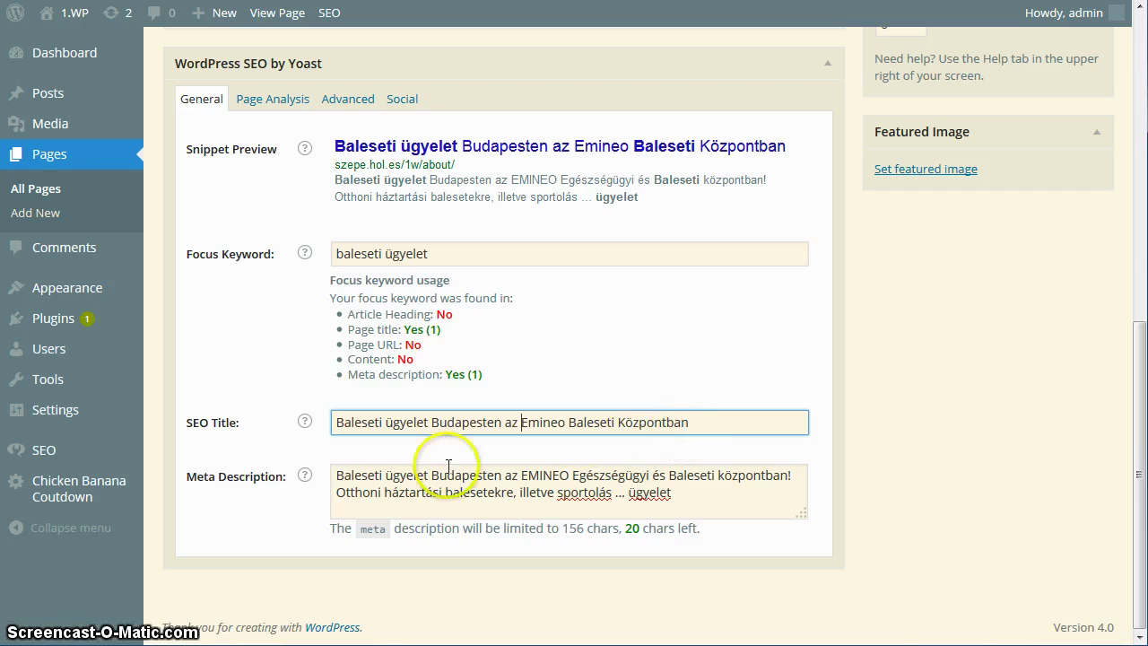
drag(341, 422, 440, 428)
click(384, 478)
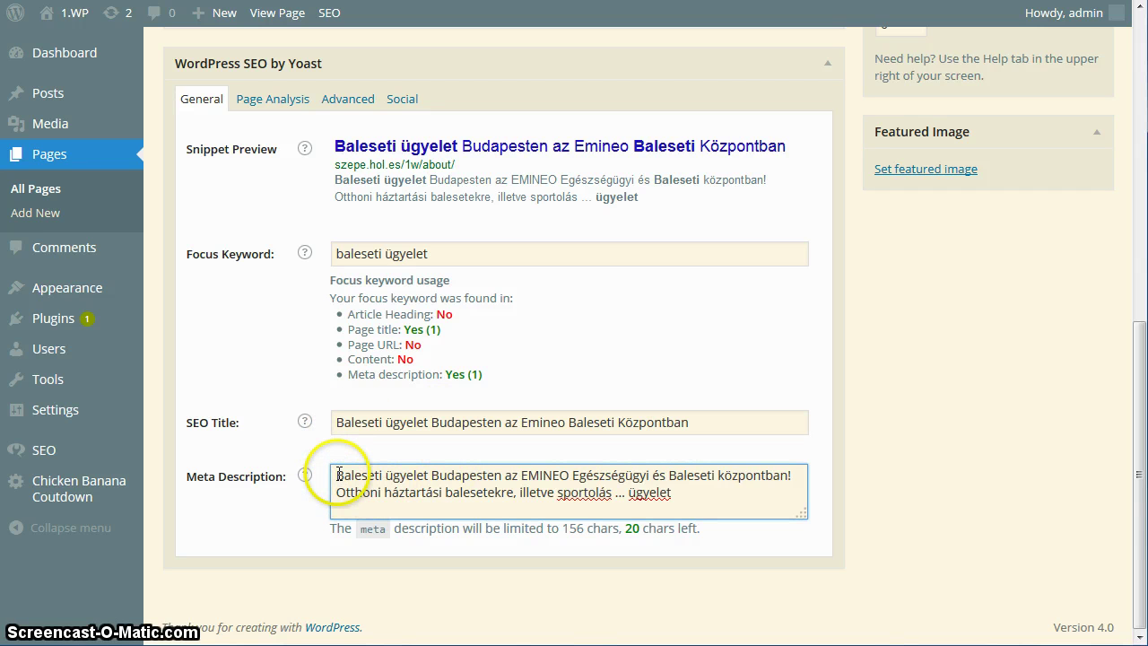
double_click(354, 476)
shift+click(691, 491)
click(687, 493)
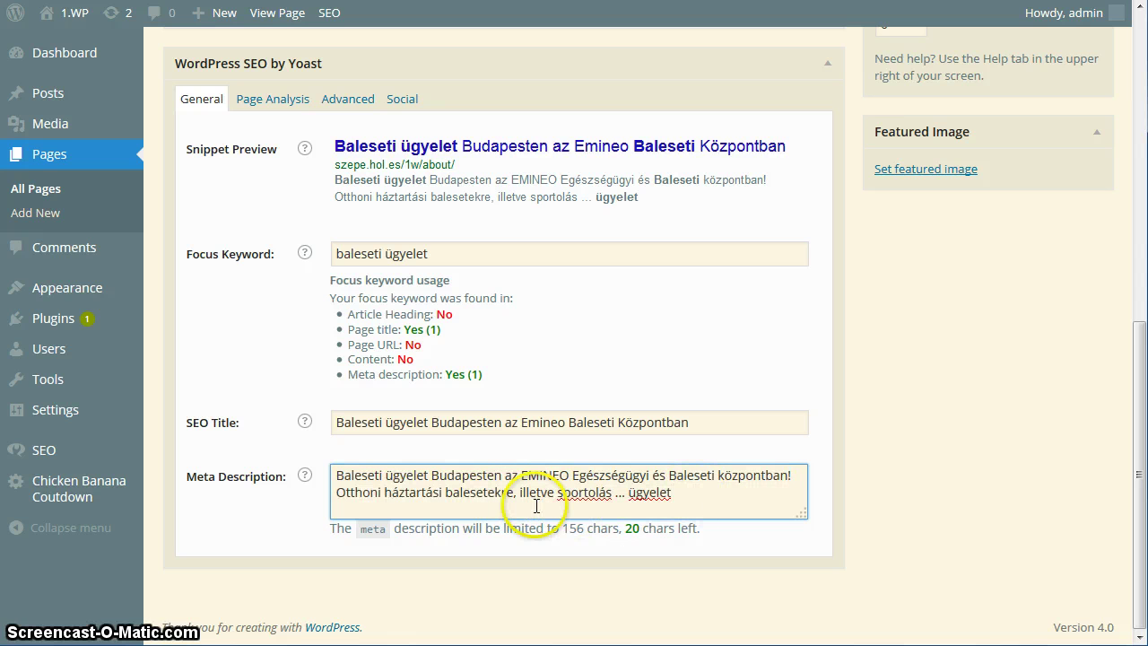